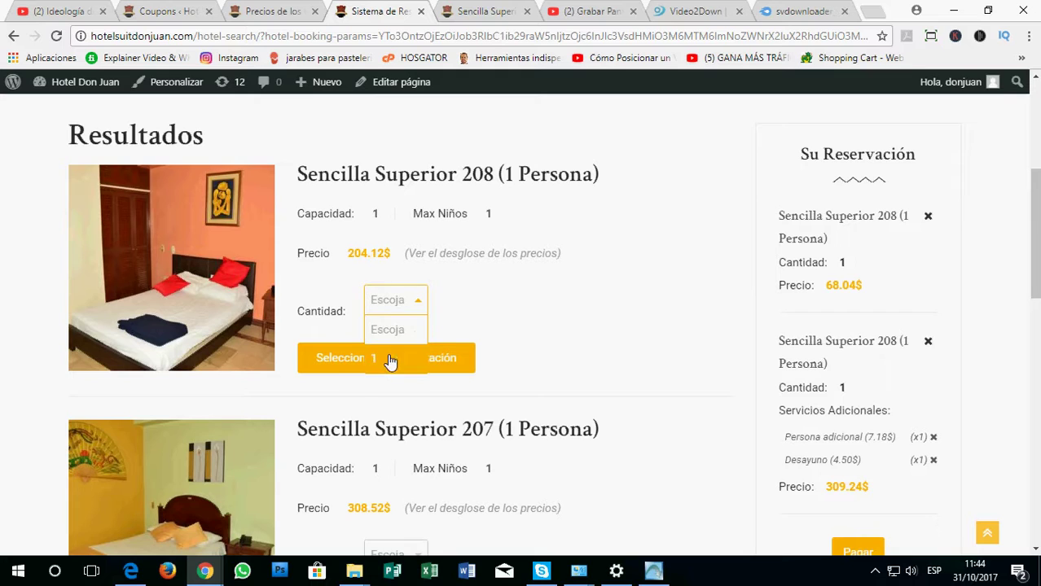
Set the quantity of Sencilla Superior 208 to 1 and select the Persona adicional and Desayuno optional extras.
{"action": "left_click", "coordinate": [393, 360]}
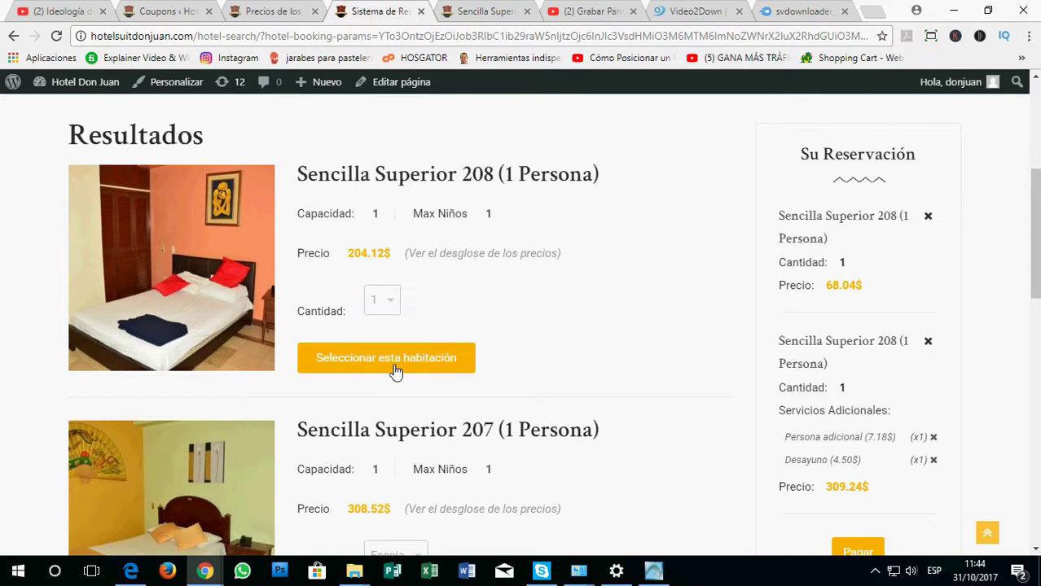
{"action": "scroll", "coordinate": [512, 316], "scroll_direction": "down", "scroll_amount": 3}
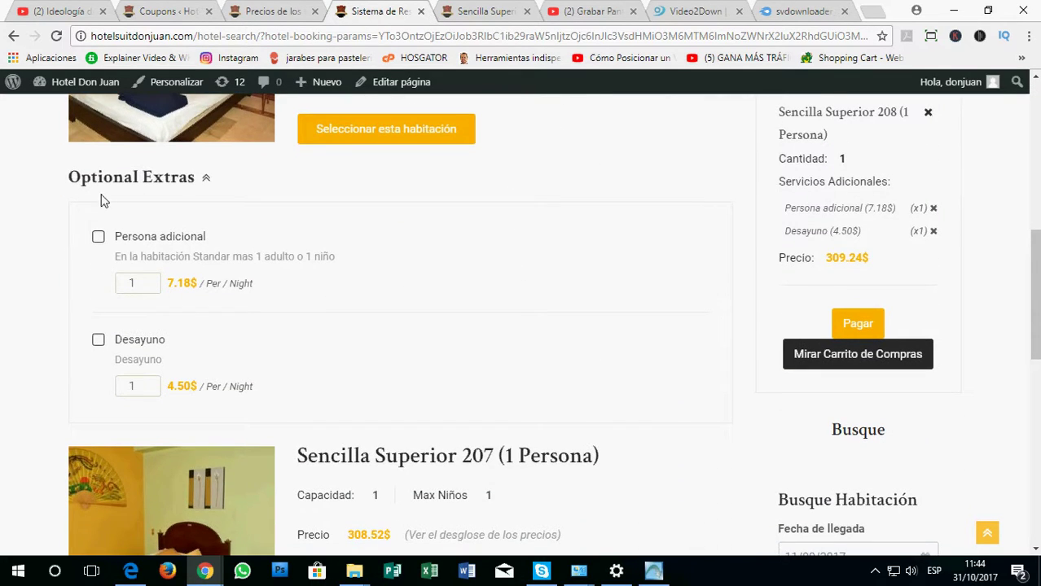
{"action": "left_click_drag", "start_coordinate": [62, 184], "coordinate": [202, 197]}
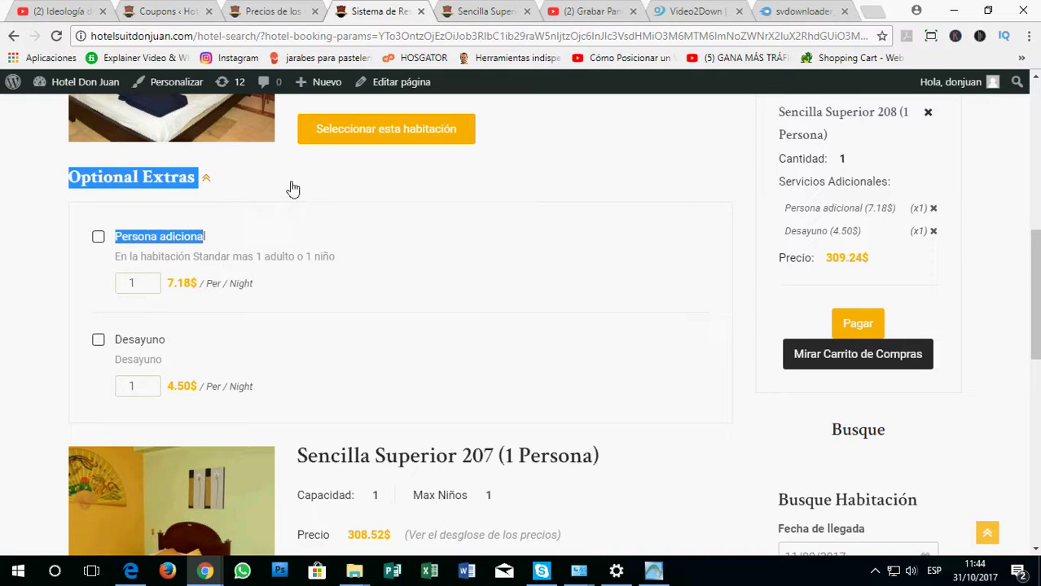
{"action": "left_click", "coordinate": [33, 246]}
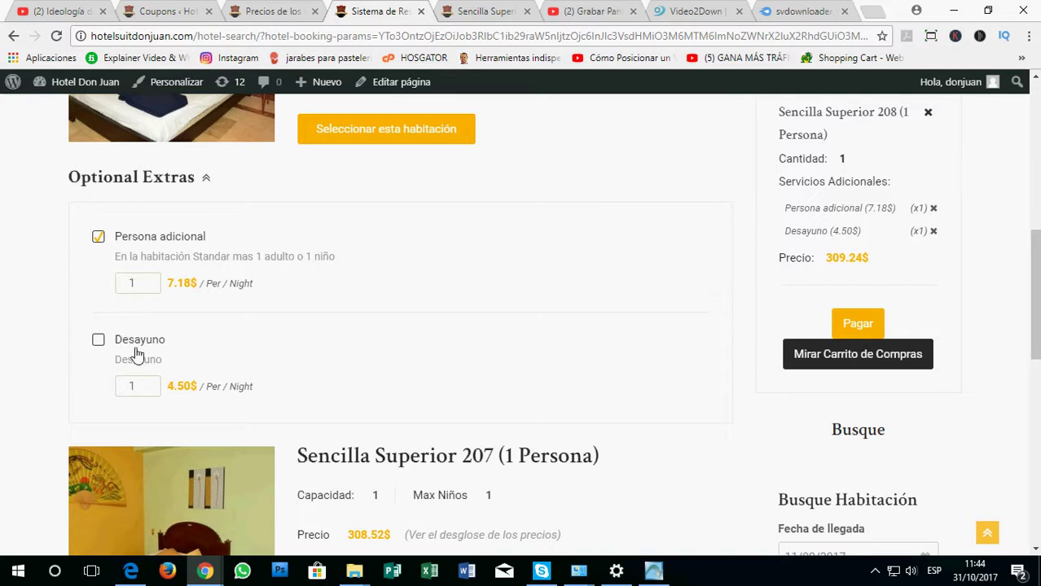
{"action": "left_click", "coordinate": [98, 342]}
{"action": "left_click", "coordinate": [102, 345]}
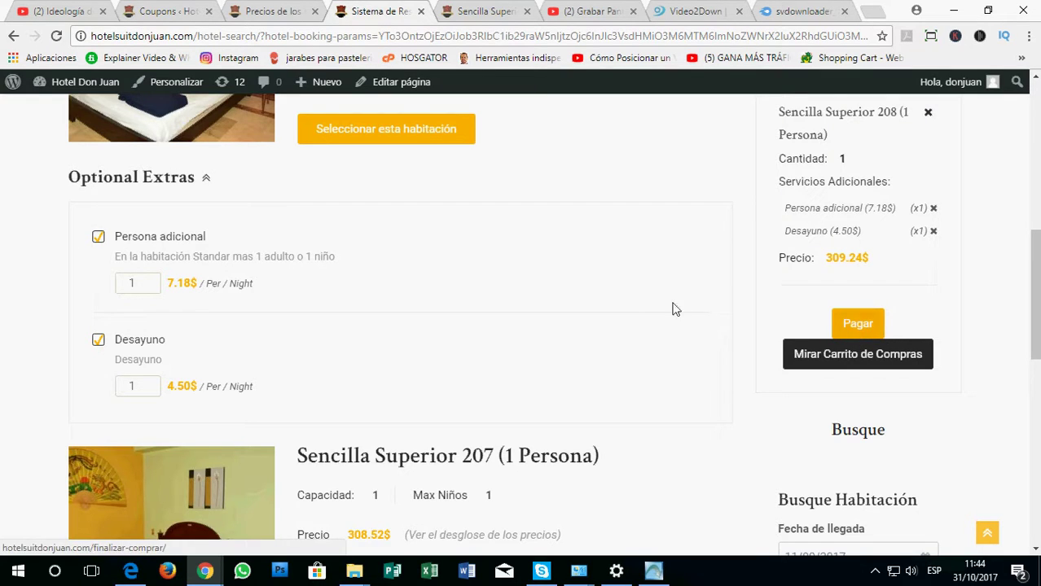
Remove the Sencilla Superior 208 entry that includes Persona adicional and Desayuno from the reservation summary.
{"action": "scroll", "coordinate": [746, 274], "scroll_direction": "up", "scroll_amount": 2}
{"action": "left_click", "coordinate": [927, 265]}
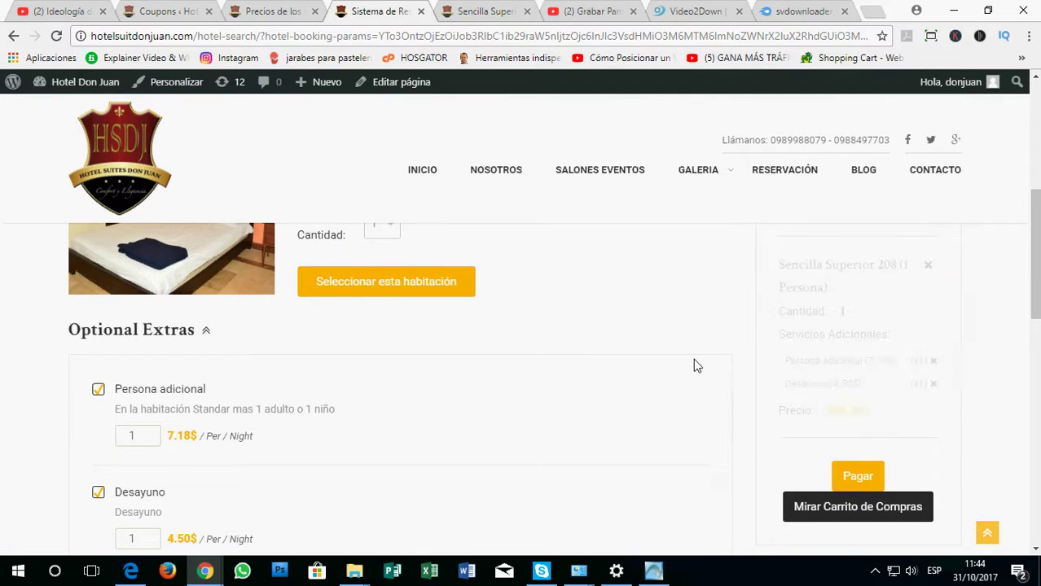
{"action": "scroll", "coordinate": [360, 339], "scroll_direction": "down", "scroll_amount": 3}
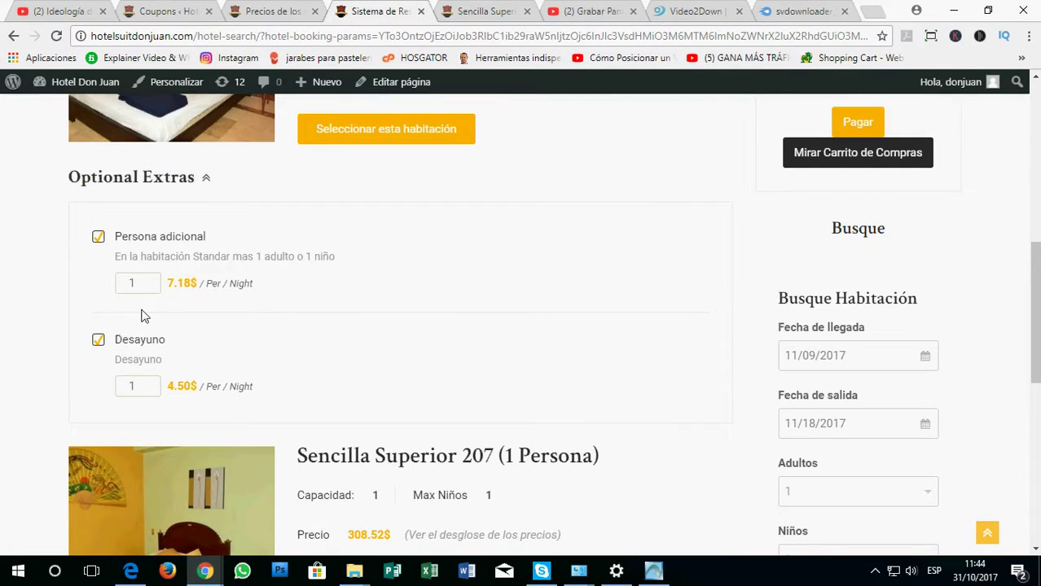
{"action": "scroll", "coordinate": [551, 305], "scroll_direction": "up", "scroll_amount": 4}
{"action": "scroll", "coordinate": [548, 299], "scroll_direction": "up", "scroll_amount": 2}
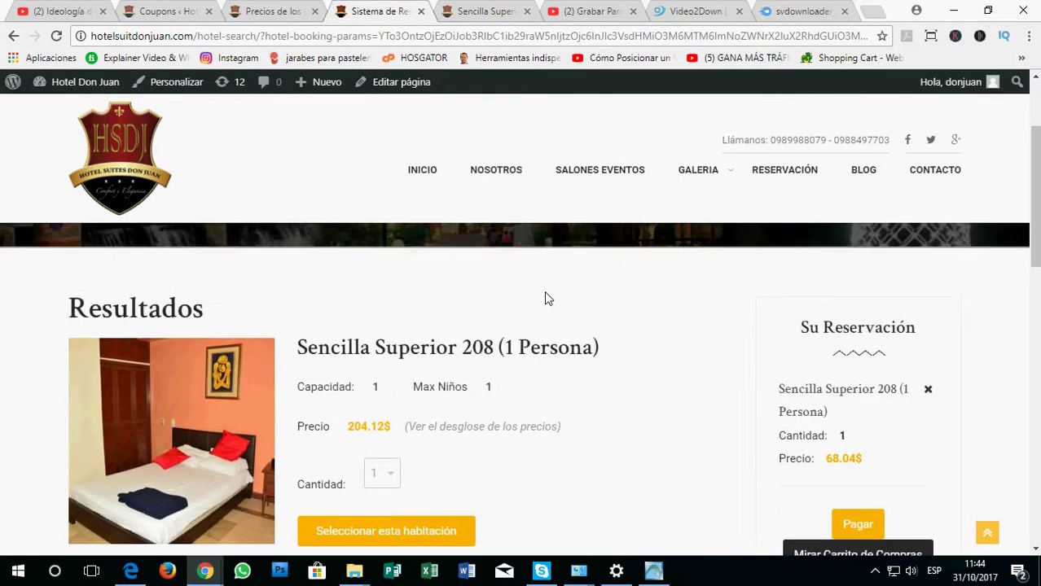
Review the optional extras of Sencilla Superior 208 and proceed to payment for the reservation.
{"action": "scroll", "coordinate": [548, 295], "scroll_direction": "down", "scroll_amount": 3}
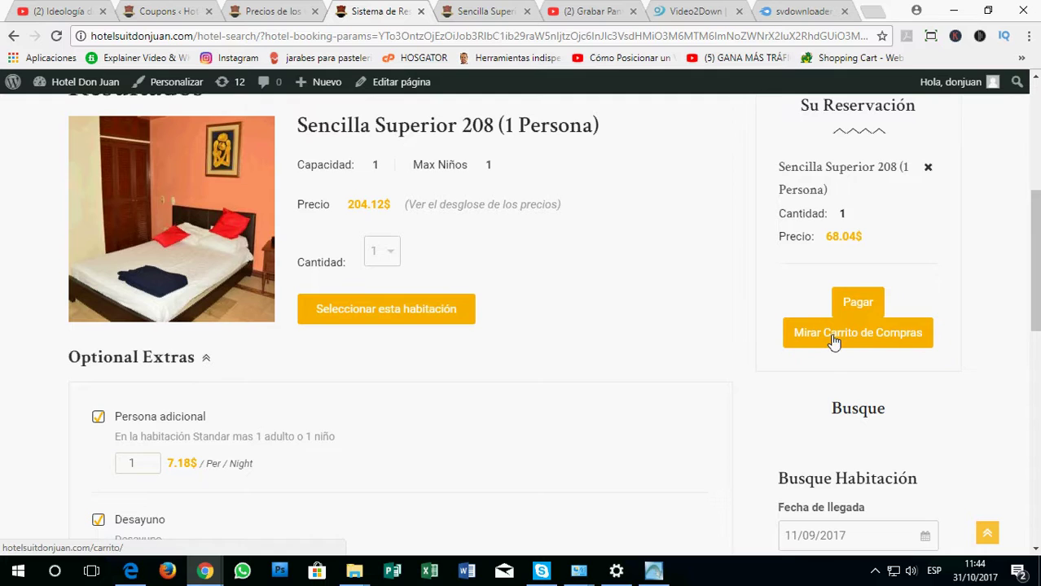
{"action": "scroll", "coordinate": [284, 360], "scroll_direction": "down", "scroll_amount": 1}
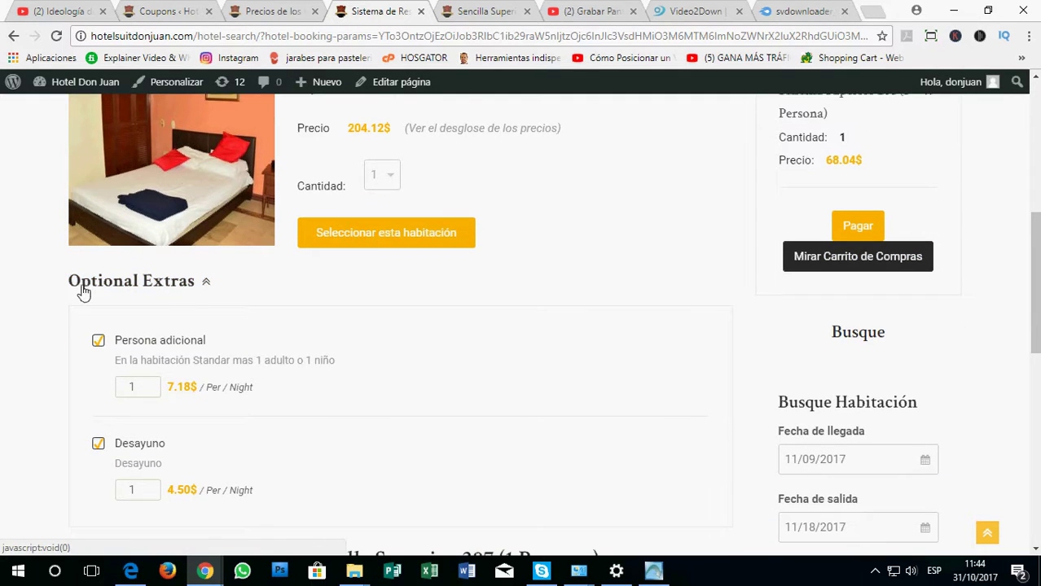
{"action": "left_click_drag", "start_coordinate": [38, 292], "coordinate": [232, 295]}
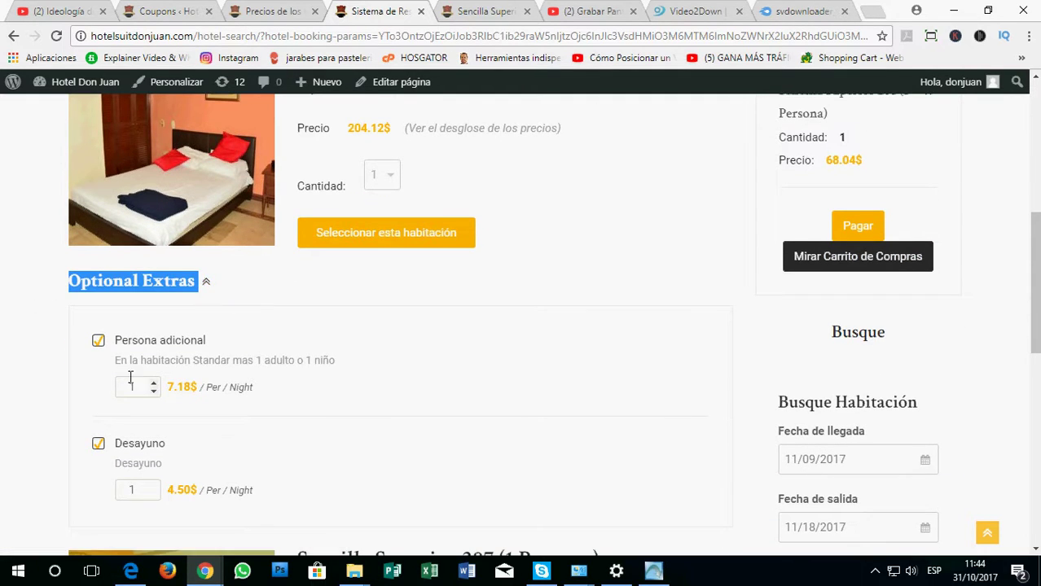
{"action": "scroll", "coordinate": [228, 338], "scroll_direction": "down", "scroll_amount": 2}
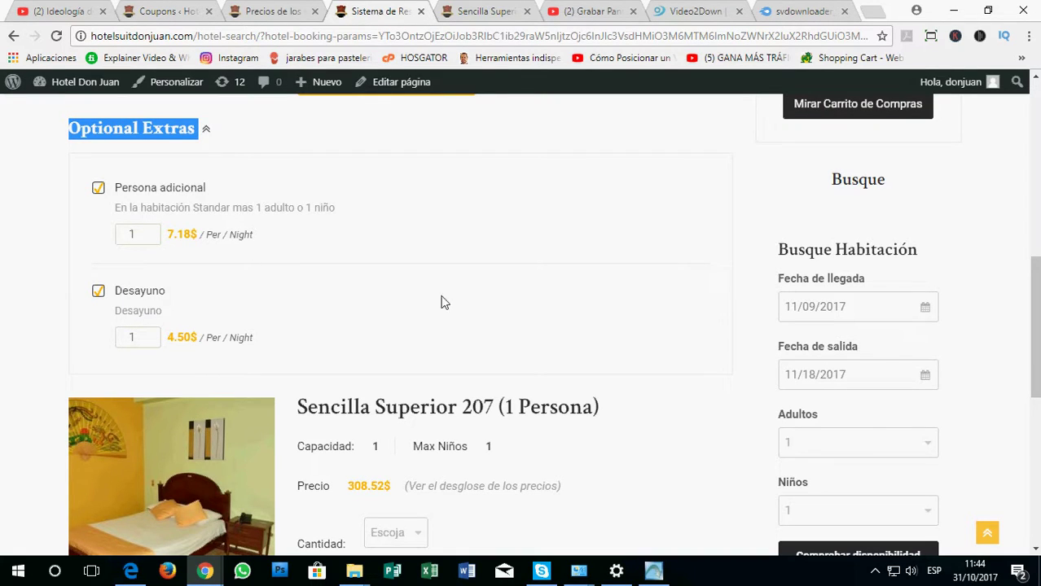
{"action": "scroll", "coordinate": [546, 322], "scroll_direction": "up", "scroll_amount": 4}
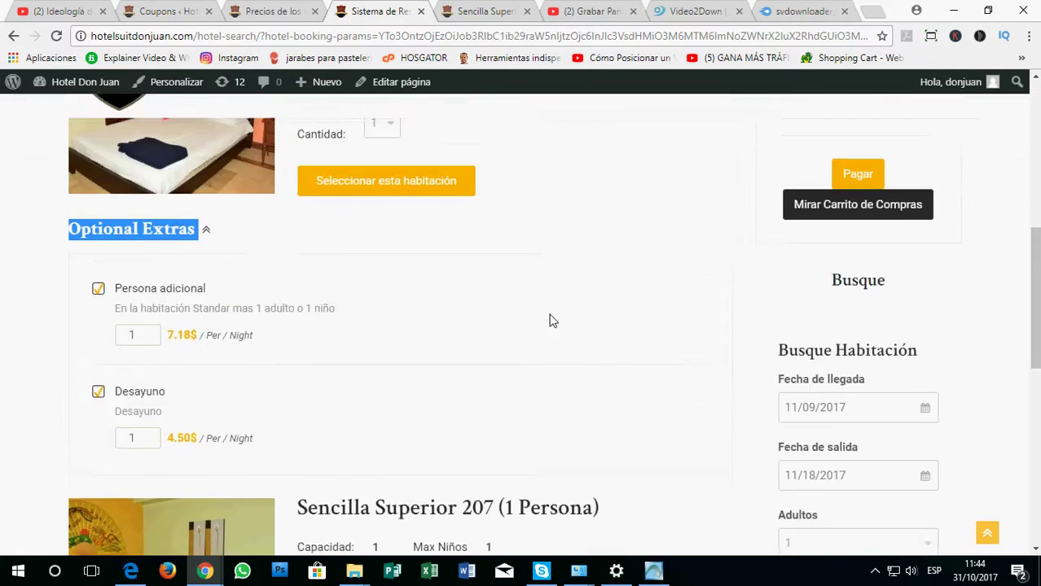
{"action": "scroll", "coordinate": [575, 295], "scroll_direction": "down", "scroll_amount": 2}
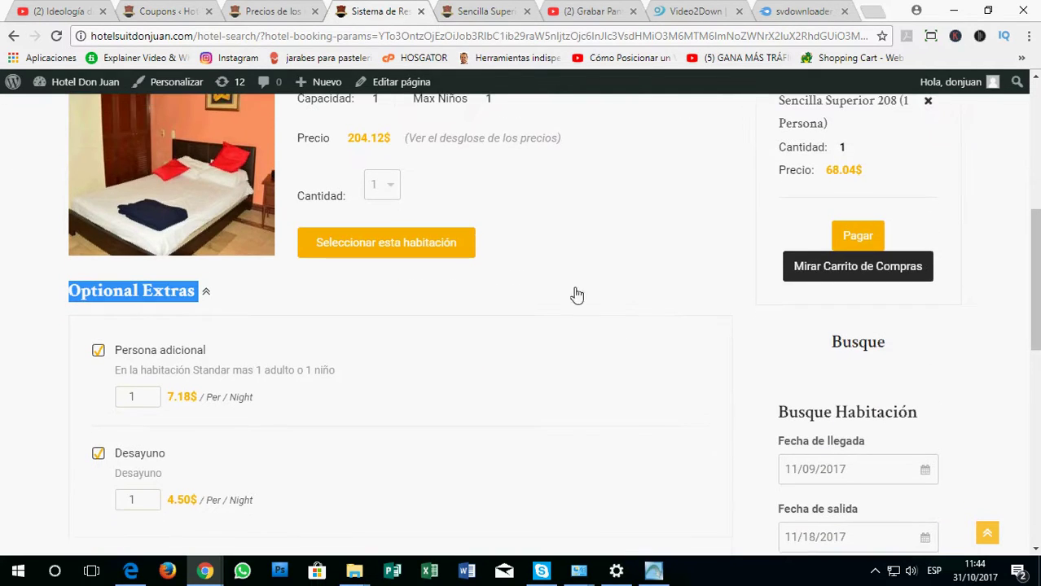
{"action": "left_click", "coordinate": [857, 243]}
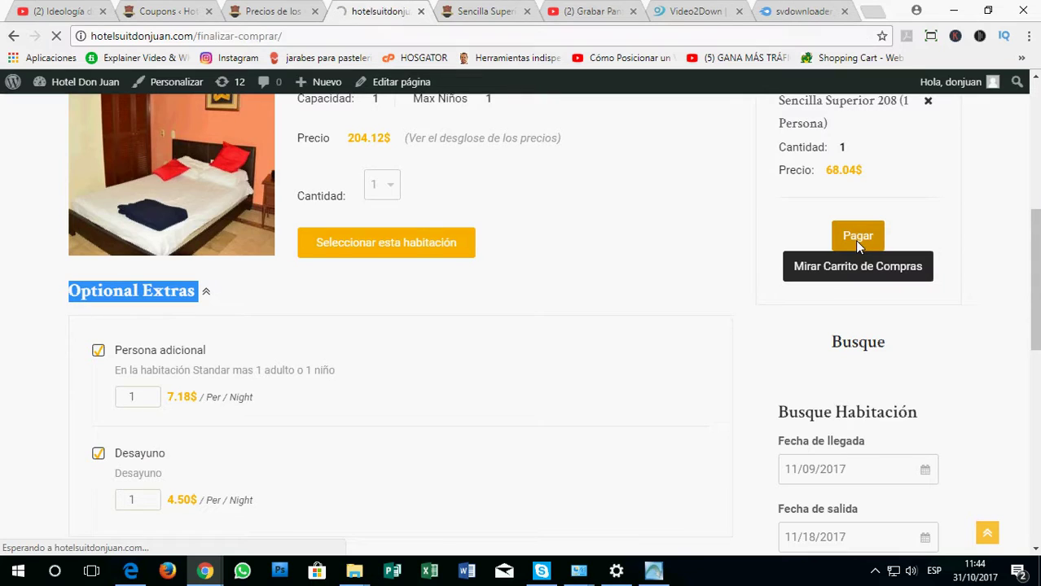
Examine the billing details required on the checkout page, from the customer's name to the postal code.
{"action": "scroll", "coordinate": [316, 271], "scroll_direction": "down", "scroll_amount": 3}
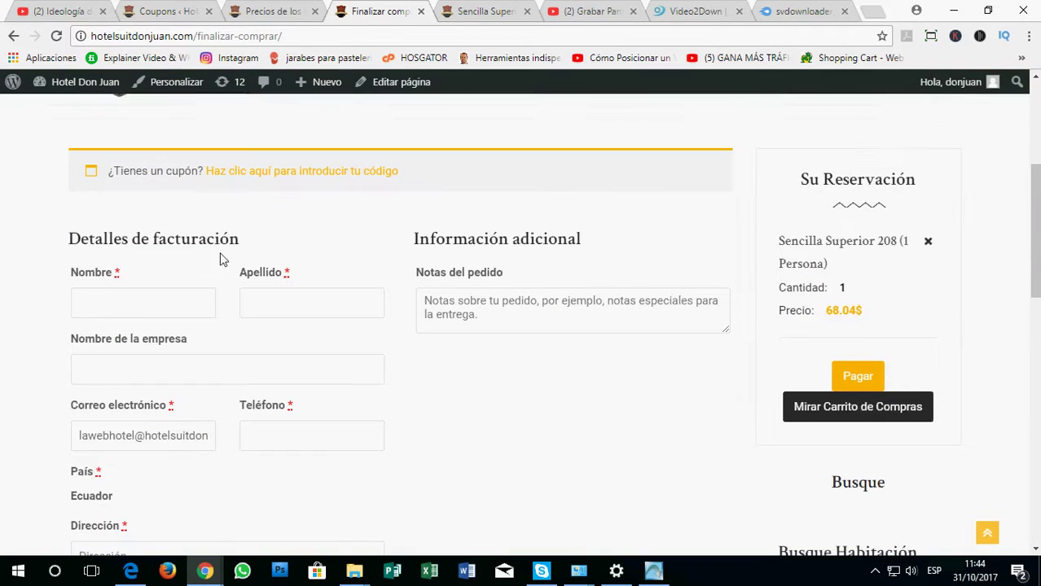
{"action": "left_click", "coordinate": [291, 314]}
{"action": "scroll", "coordinate": [414, 326], "scroll_direction": "down", "scroll_amount": 2}
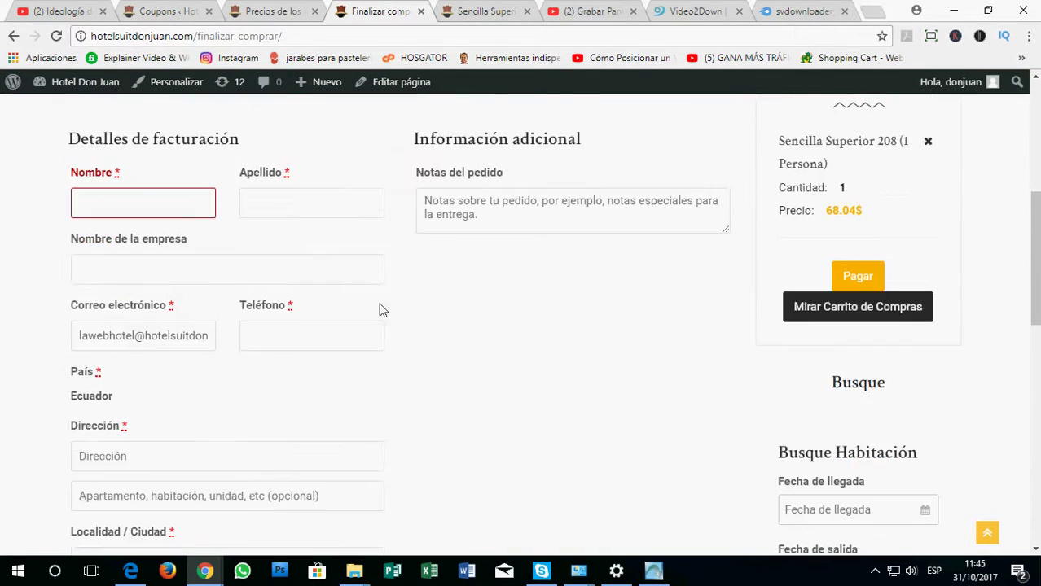
{"action": "left_click", "coordinate": [137, 235]}
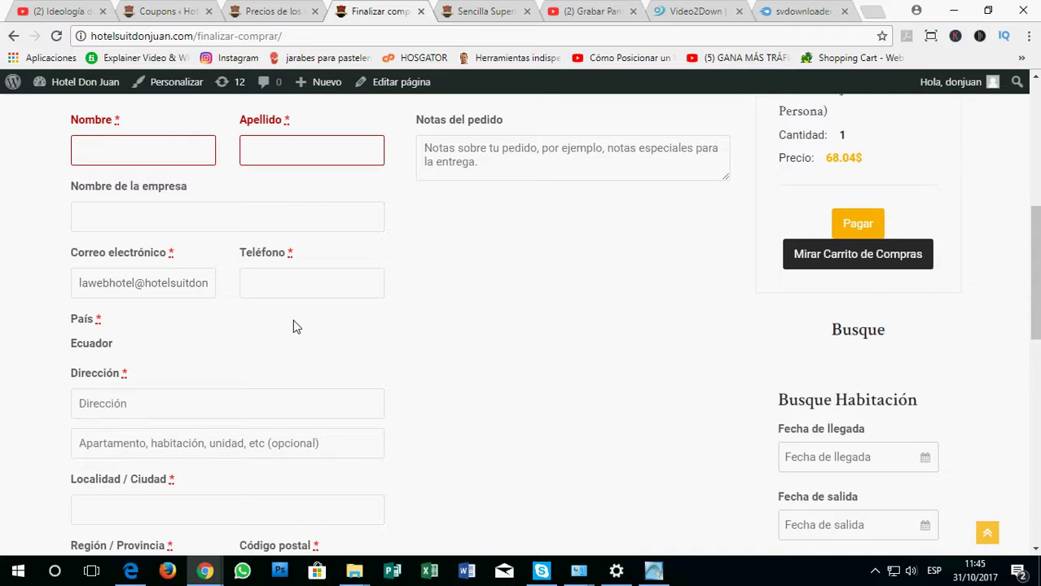
{"action": "scroll", "coordinate": [293, 319], "scroll_direction": "down", "scroll_amount": 4}
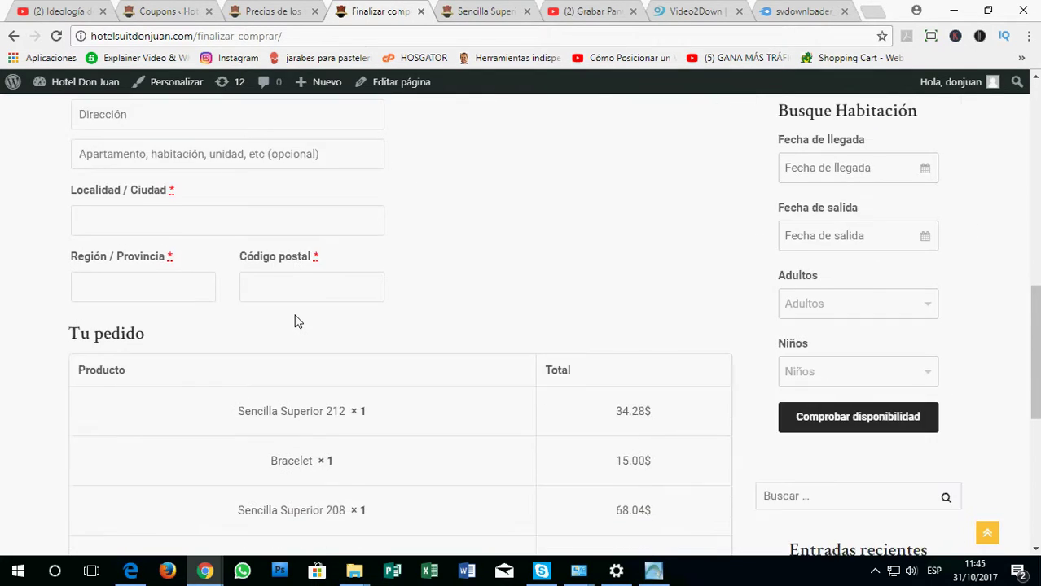
{"action": "scroll", "coordinate": [297, 321], "scroll_direction": "down", "scroll_amount": 1}
{"action": "scroll", "coordinate": [296, 313], "scroll_direction": "down", "scroll_amount": 1}
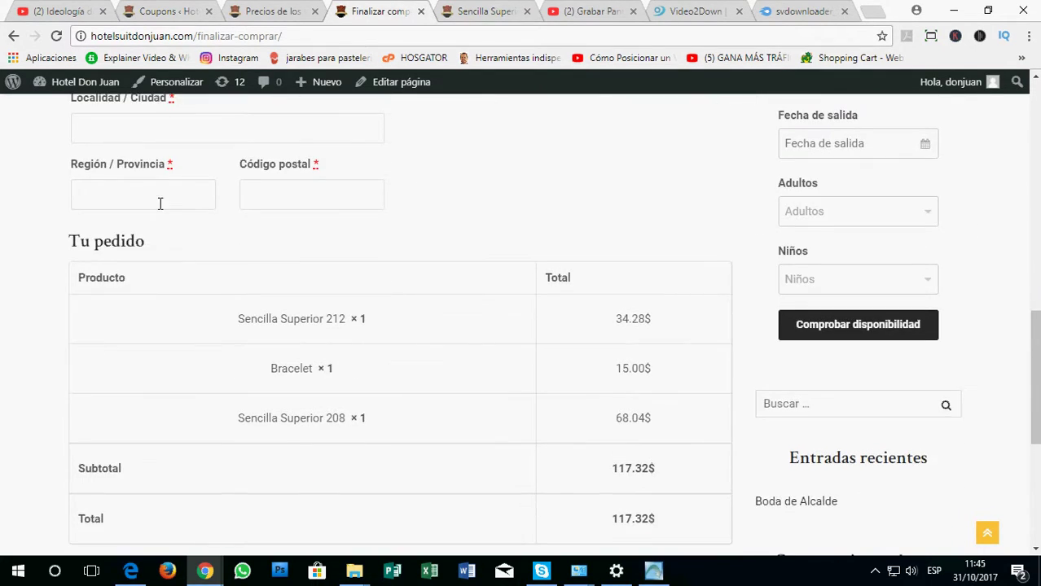
Examine the order's products, prices and total, along with the available payment methods at checkout.
{"action": "scroll", "coordinate": [327, 367], "scroll_direction": "down", "scroll_amount": 2}
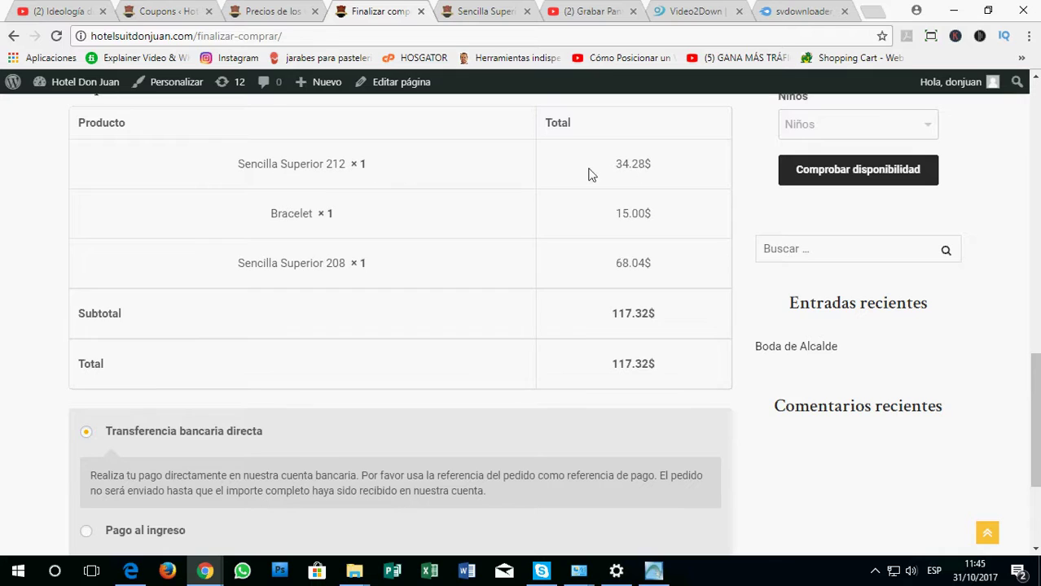
{"action": "left_click_drag", "start_coordinate": [658, 177], "coordinate": [664, 390]}
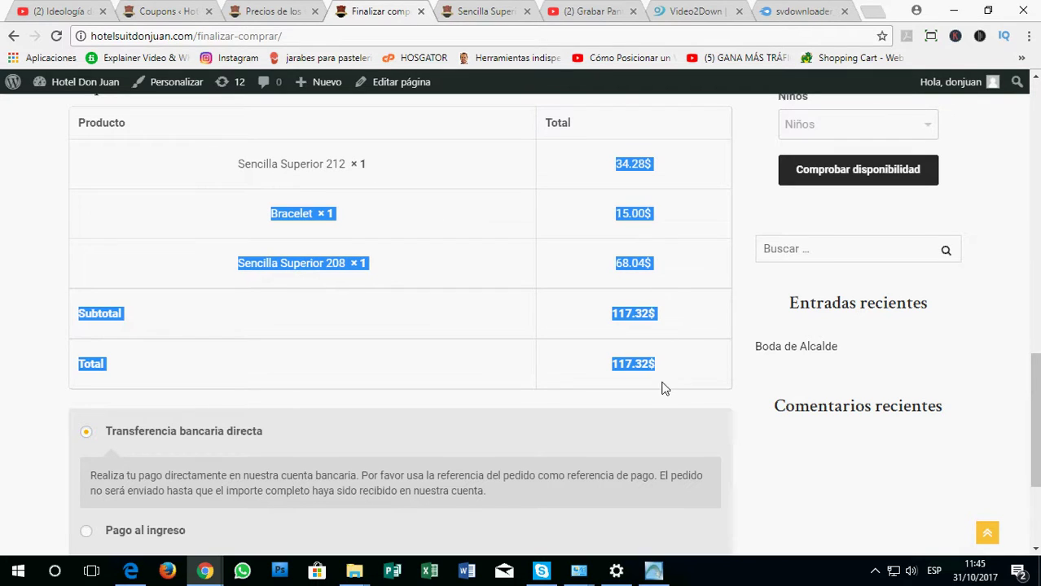
{"action": "left_click", "coordinate": [636, 172]}
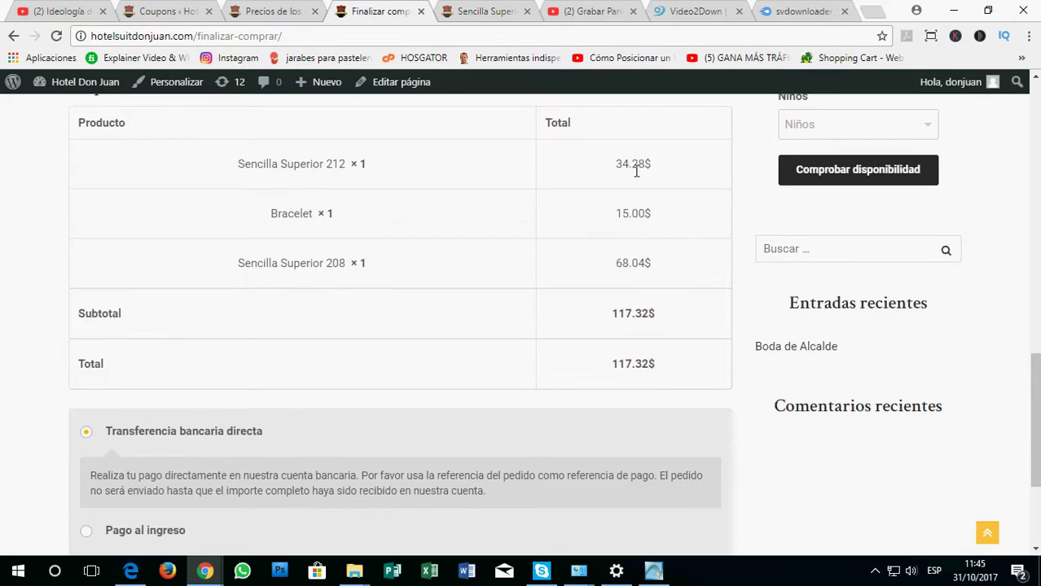
{"action": "double_click", "coordinate": [654, 366]}
{"action": "left_click", "coordinate": [655, 367]}
{"action": "scroll", "coordinate": [489, 351], "scroll_direction": "down", "scroll_amount": 2}
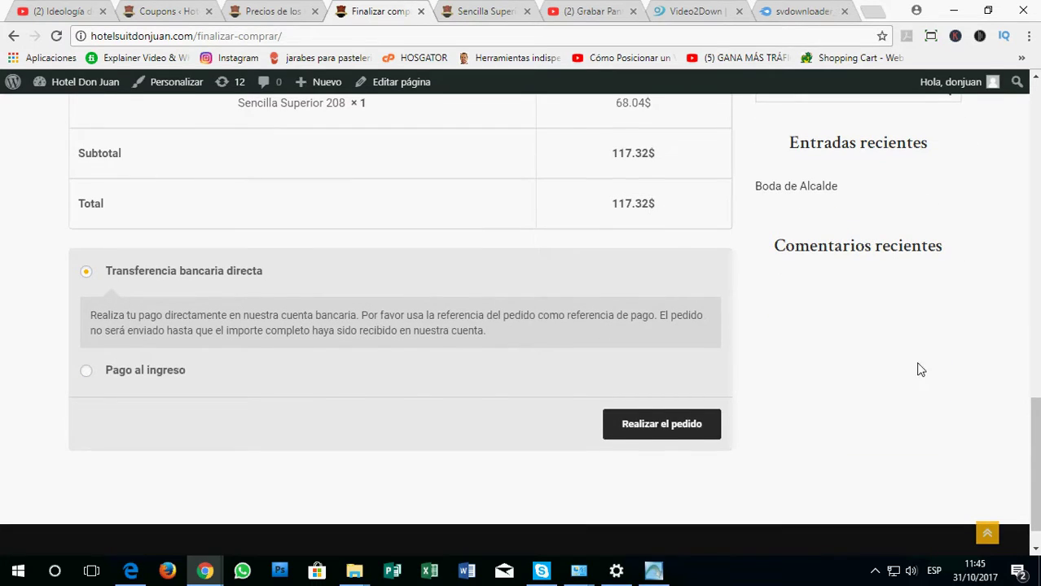
{"action": "scroll", "coordinate": [920, 370], "scroll_direction": "up", "scroll_amount": 6}
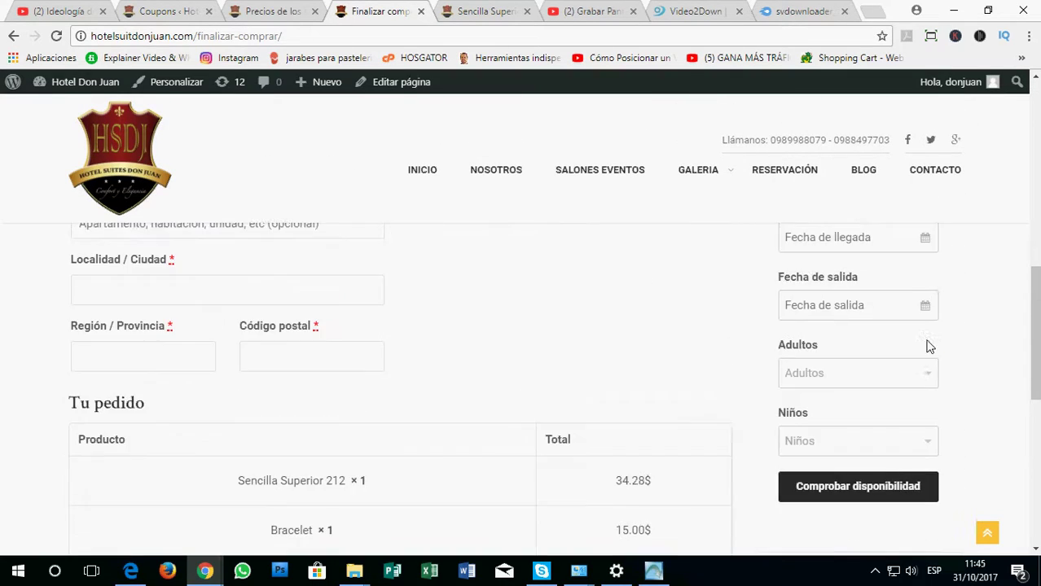
{"action": "scroll", "coordinate": [930, 346], "scroll_direction": "up", "scroll_amount": 8}
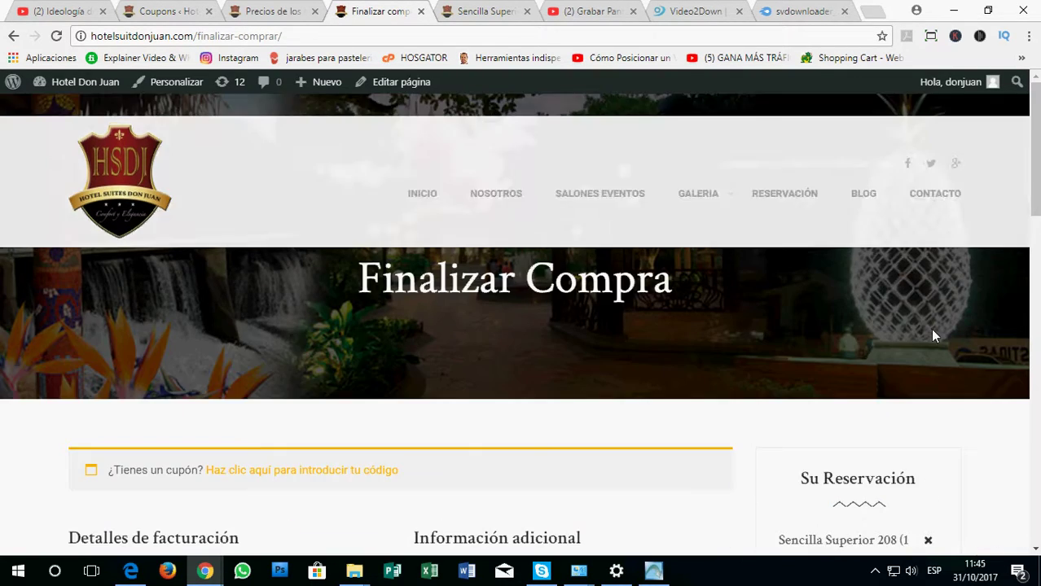
{"action": "scroll", "coordinate": [934, 336], "scroll_direction": "down", "scroll_amount": 15}
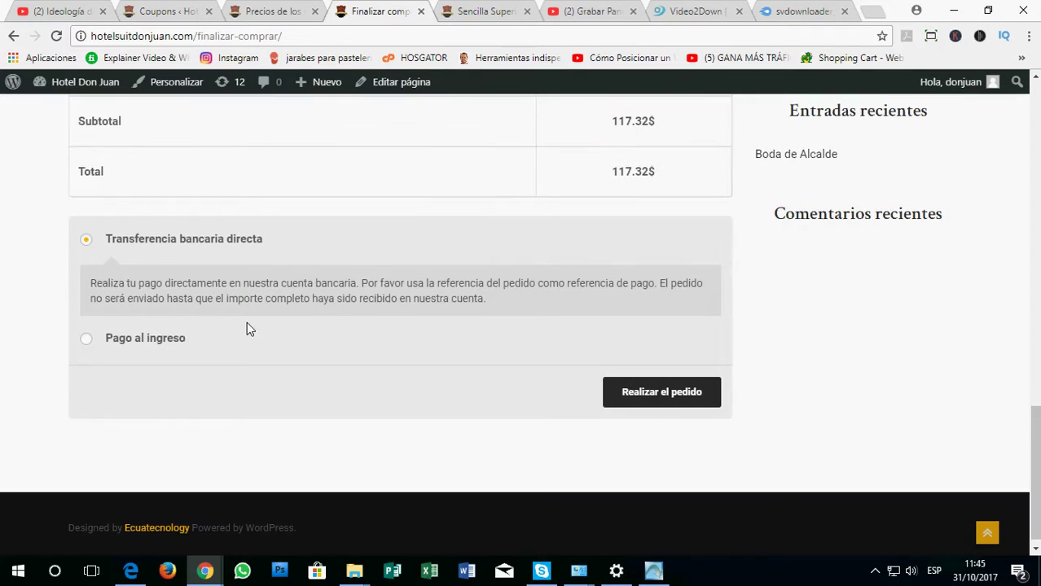
Return to the hotel's WordPress administration page with the plan prices and open the TP Hotel Booking bookings list.
{"action": "left_click", "coordinate": [273, 11]}
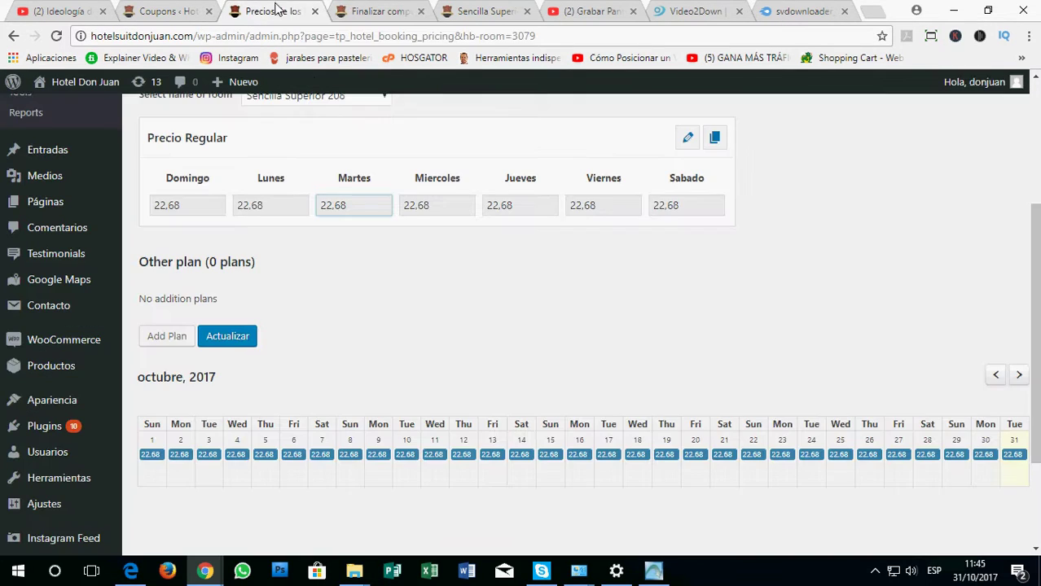
{"action": "left_click", "coordinate": [382, 11]}
{"action": "left_click", "coordinate": [470, 8]}
{"action": "left_click", "coordinate": [382, 10]}
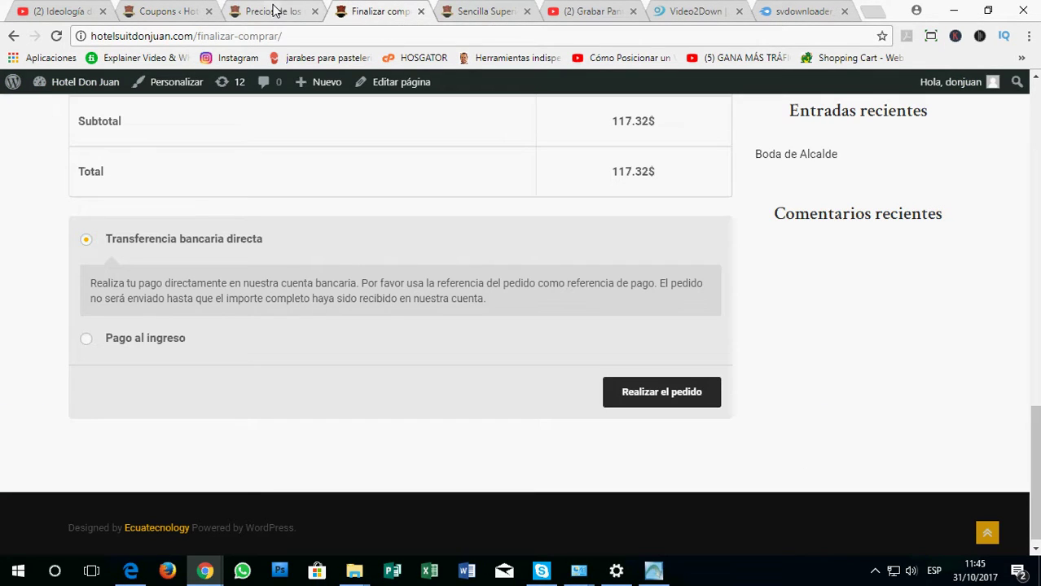
{"action": "left_click", "coordinate": [271, 11]}
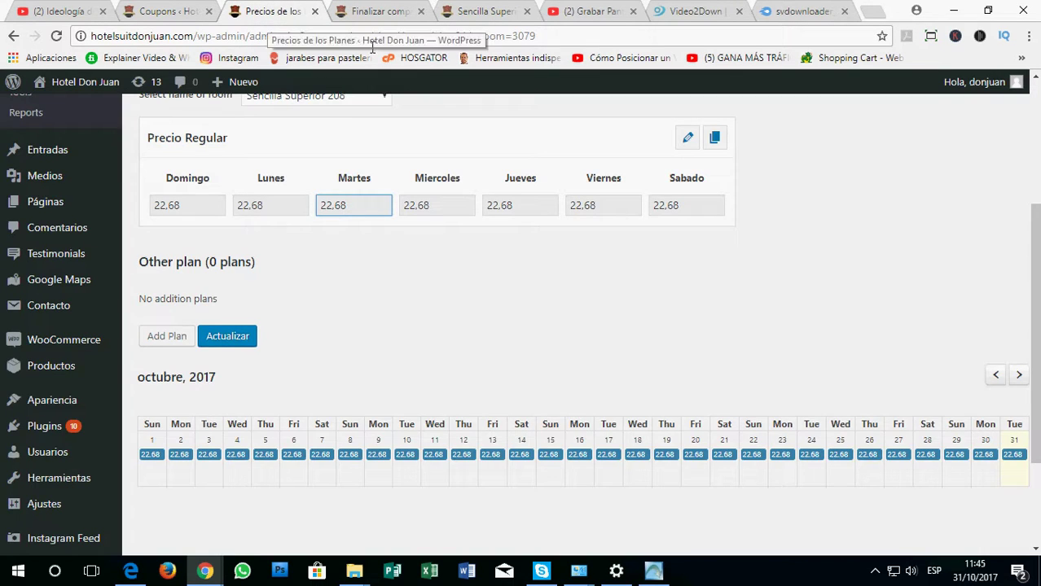
{"action": "scroll", "coordinate": [301, 292], "scroll_direction": "up", "scroll_amount": 3}
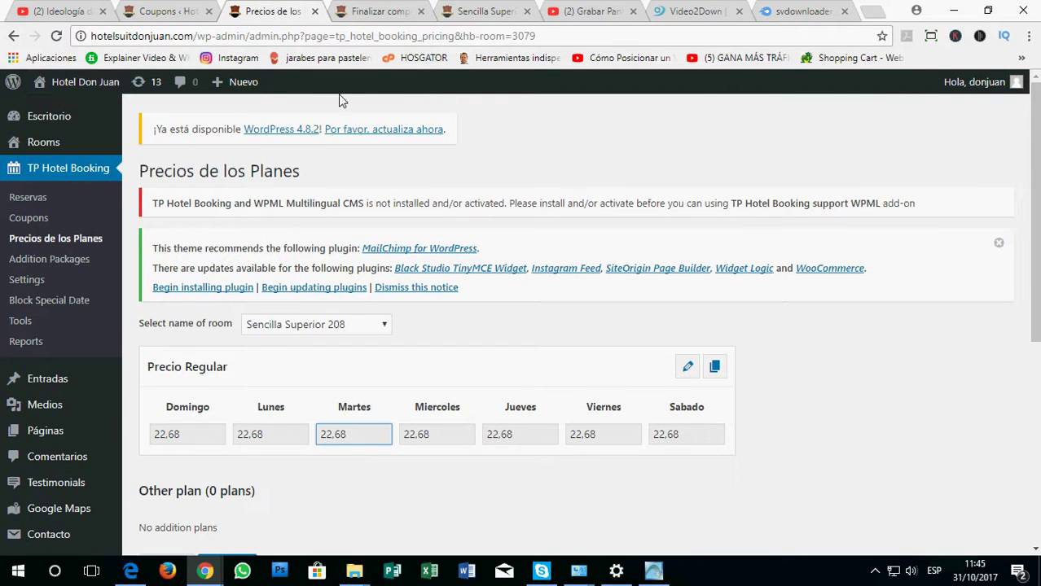
{"action": "left_click", "coordinate": [37, 167]}
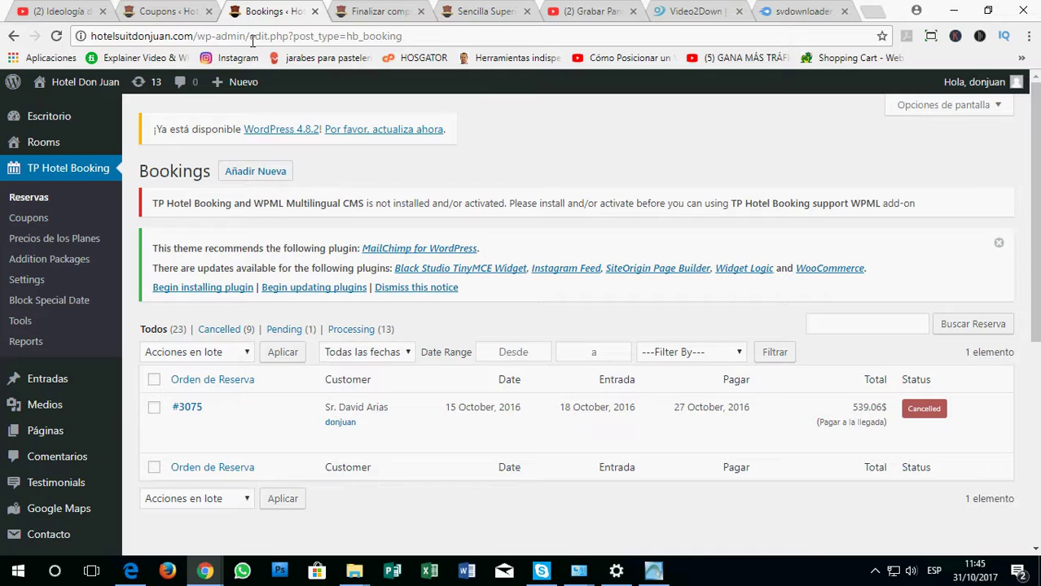
Highlight the hotelsuitdonjuan.com/wp-admin part of the address and open the list of hotel rooms.
{"action": "mouse_move", "coordinate": [250, 42]}
{"action": "left_mouse_down"}
{"action": "mouse_move", "coordinate": [68, 52]}
{"action": "mouse_move", "coordinate": [251, 44]}
{"action": "left_mouse_up"}
{"action": "left_click", "coordinate": [108, 40]}
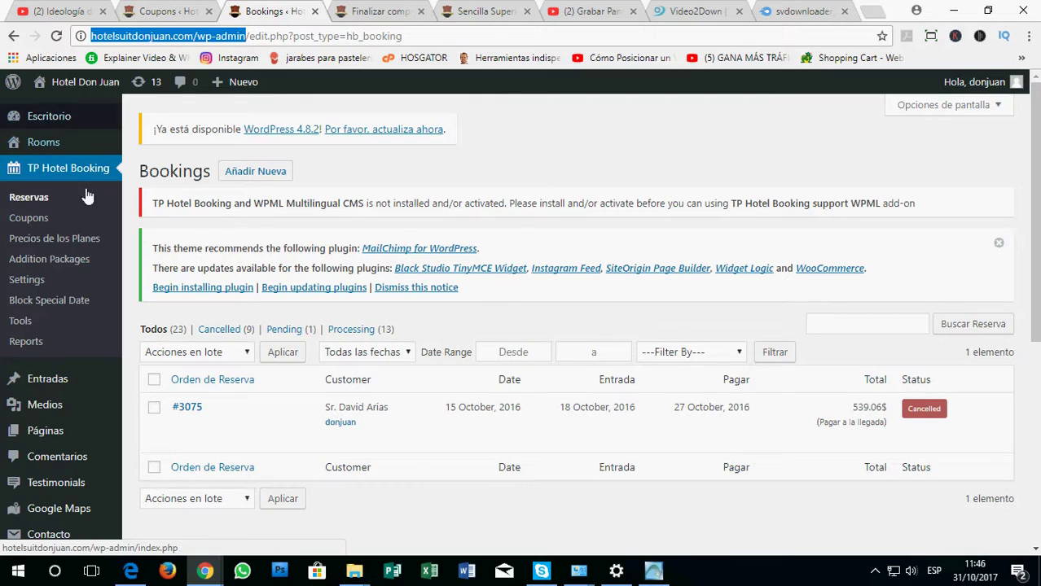
{"action": "mouse_move", "coordinate": [12, 118]}
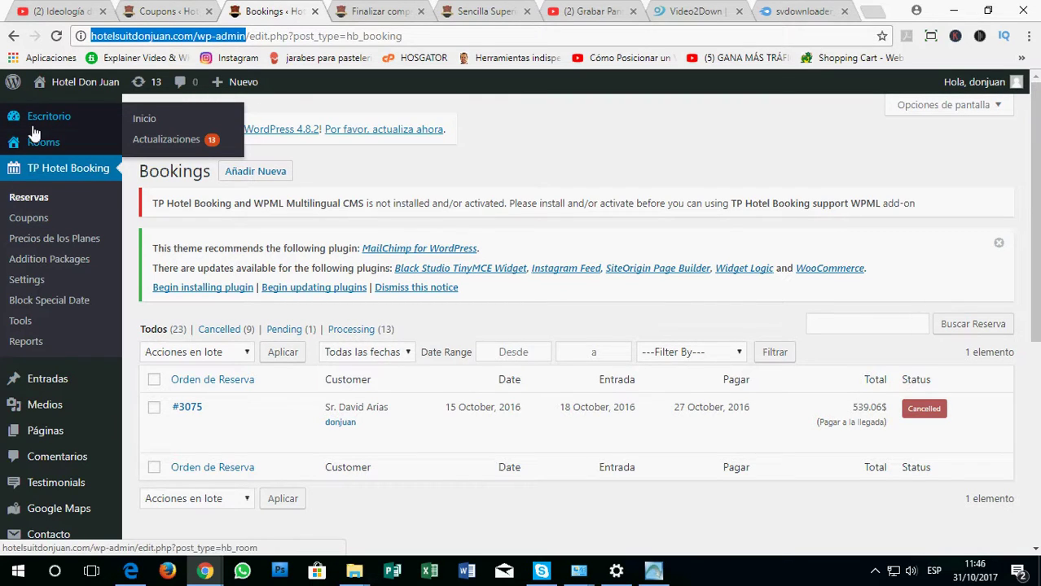
{"action": "left_click", "coordinate": [31, 173]}
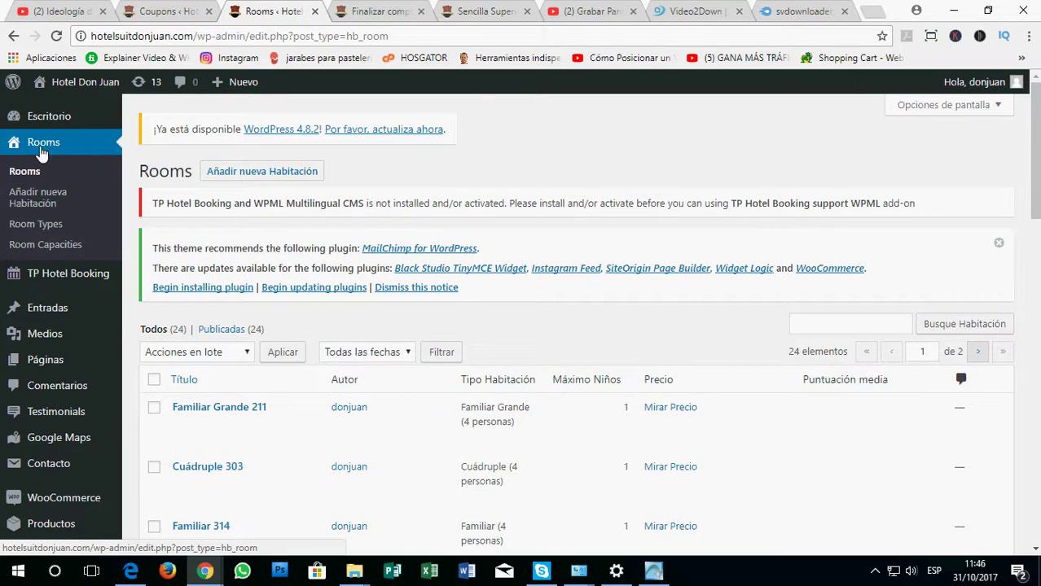
Look over the hotel rooms list and open the TP Hotel Booking bookings list.
{"action": "scroll", "coordinate": [120, 178], "scroll_direction": "down", "scroll_amount": 2}
{"action": "scroll", "coordinate": [121, 178], "scroll_direction": "down", "scroll_amount": 1}
{"action": "scroll", "coordinate": [41, 160], "scroll_direction": "up", "scroll_amount": 4}
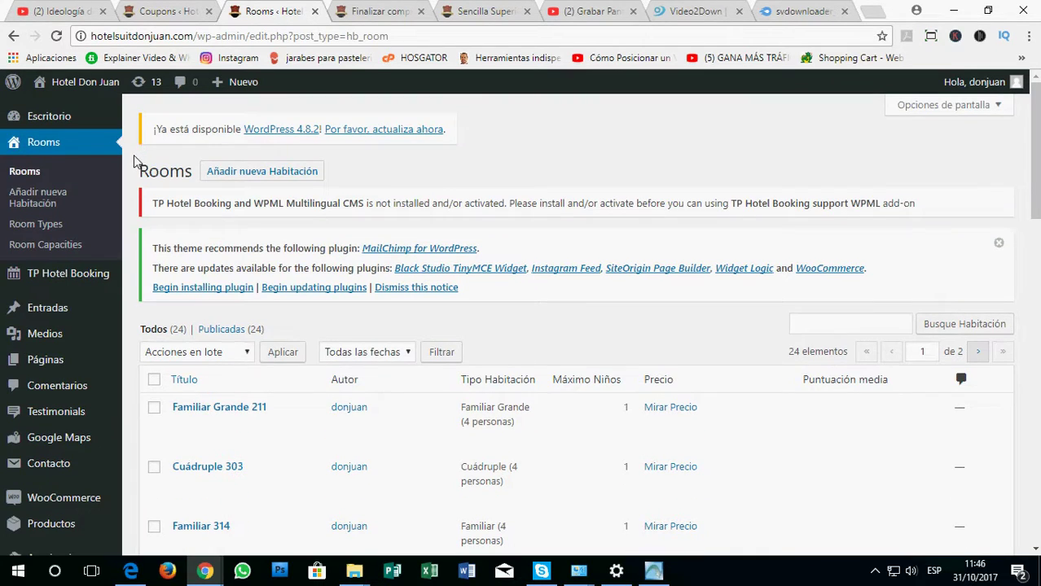
{"action": "left_click", "coordinate": [56, 274]}
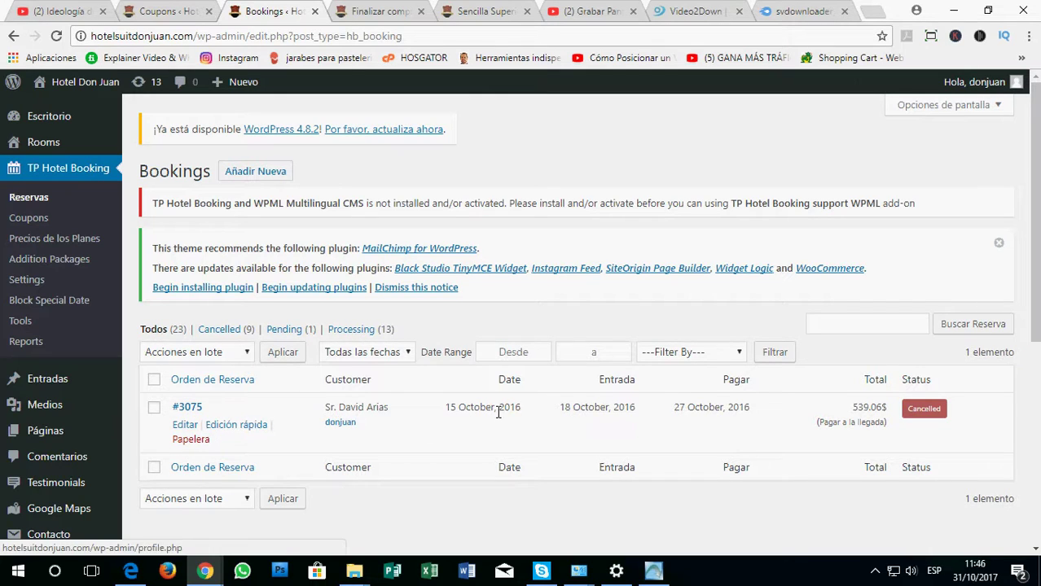
Highlight the booking's dates and total, followed by the customer's name, in the bookings list.
{"action": "left_click_drag", "start_coordinate": [455, 420], "coordinate": [786, 420]}
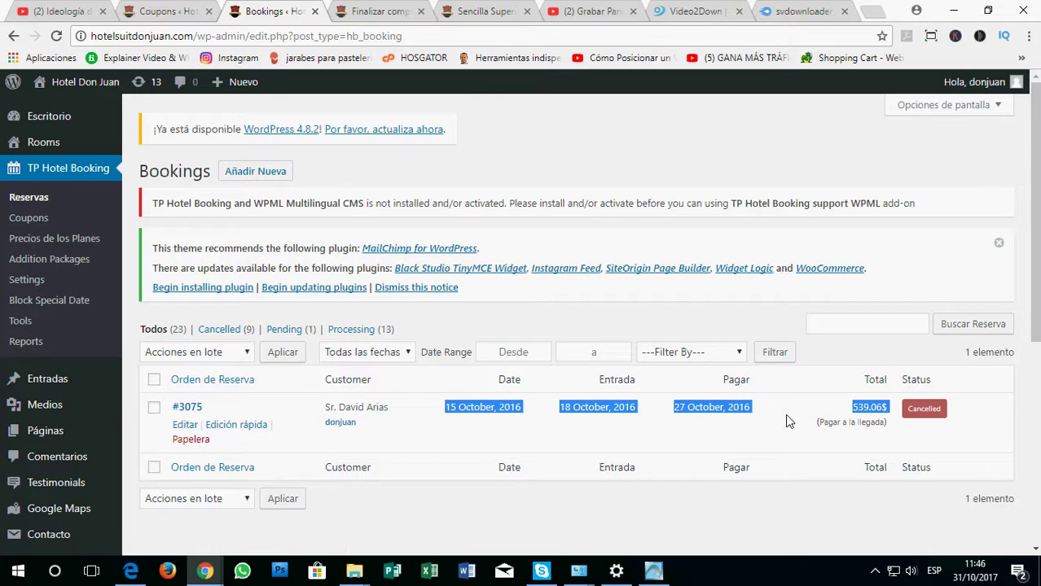
{"action": "left_click", "coordinate": [953, 437]}
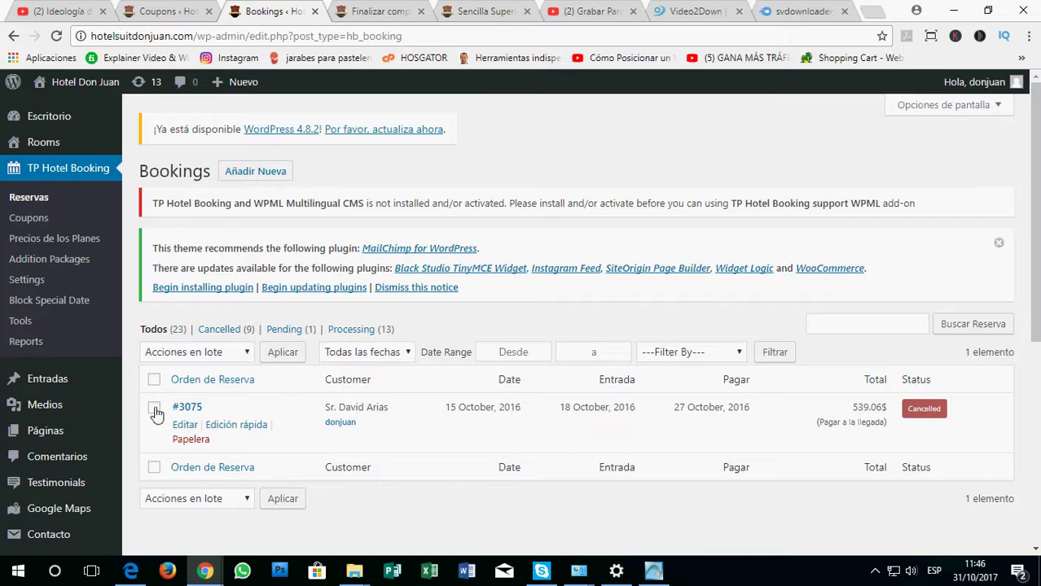
{"action": "scroll", "coordinate": [383, 391], "scroll_direction": "down", "scroll_amount": 1}
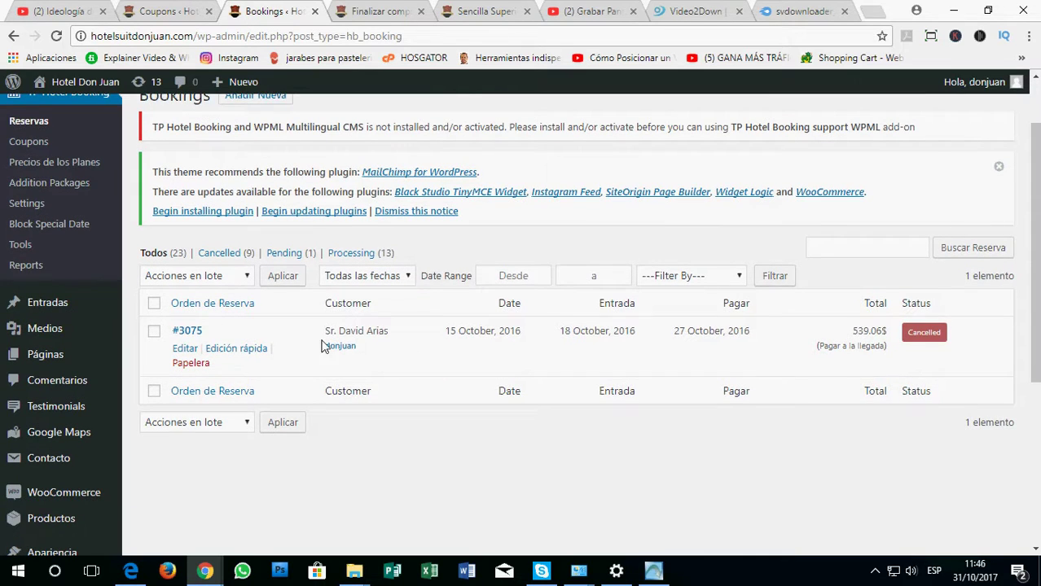
{"action": "left_click_drag", "start_coordinate": [339, 334], "coordinate": [392, 334]}
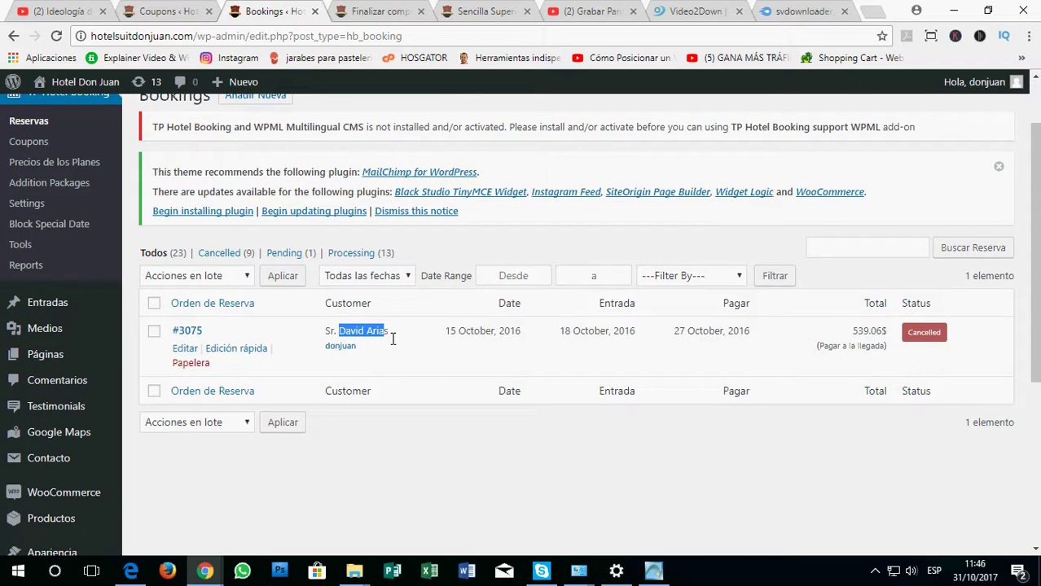
{"action": "left_click", "coordinate": [393, 337]}
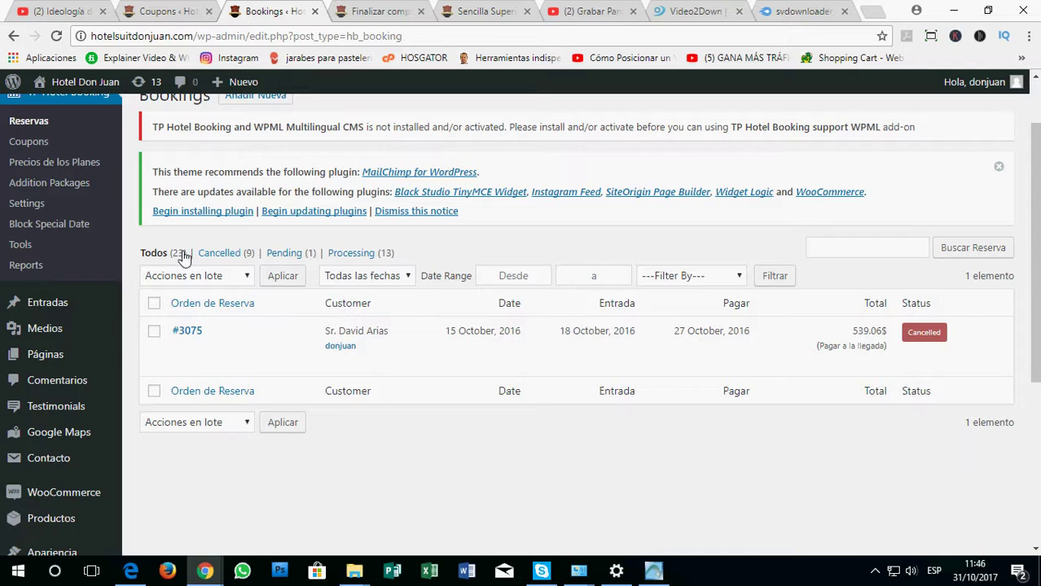
{"action": "scroll", "coordinate": [181, 251], "scroll_direction": "up", "scroll_amount": 1}
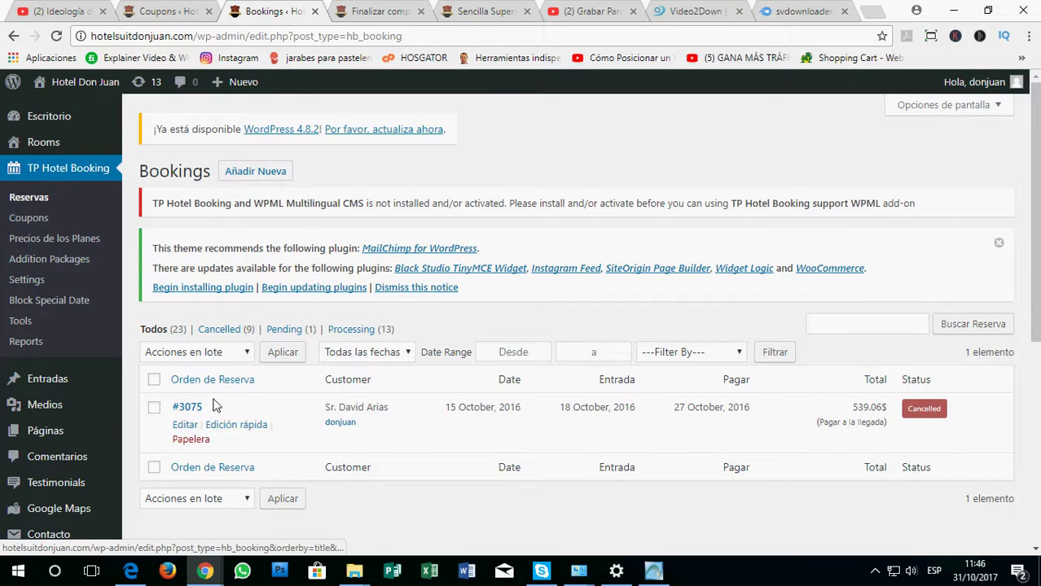
Open the TP Hotel Booking coupons list and highlight its Coupons heading.
{"action": "left_click", "coordinate": [69, 242]}
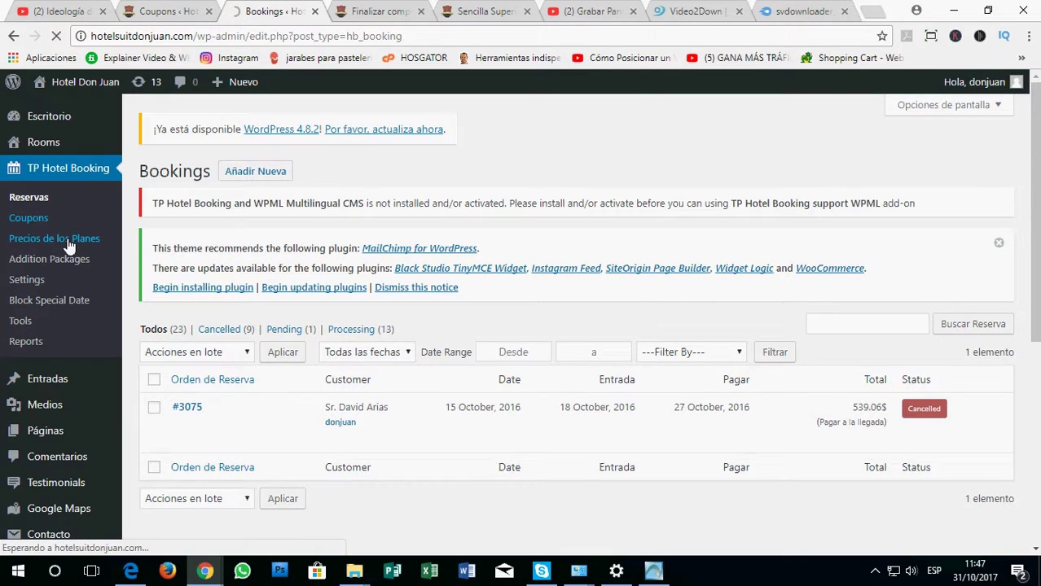
{"action": "scroll", "coordinate": [317, 295], "scroll_direction": "down", "scroll_amount": 3}
{"action": "scroll", "coordinate": [330, 295], "scroll_direction": "up", "scroll_amount": 3}
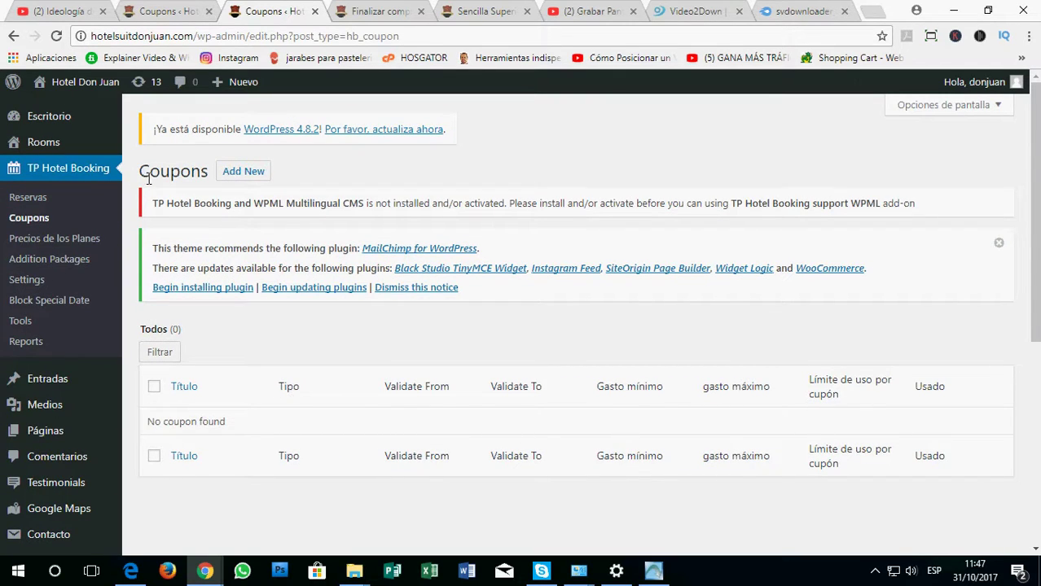
{"action": "left_click_drag", "start_coordinate": [148, 179], "coordinate": [278, 163]}
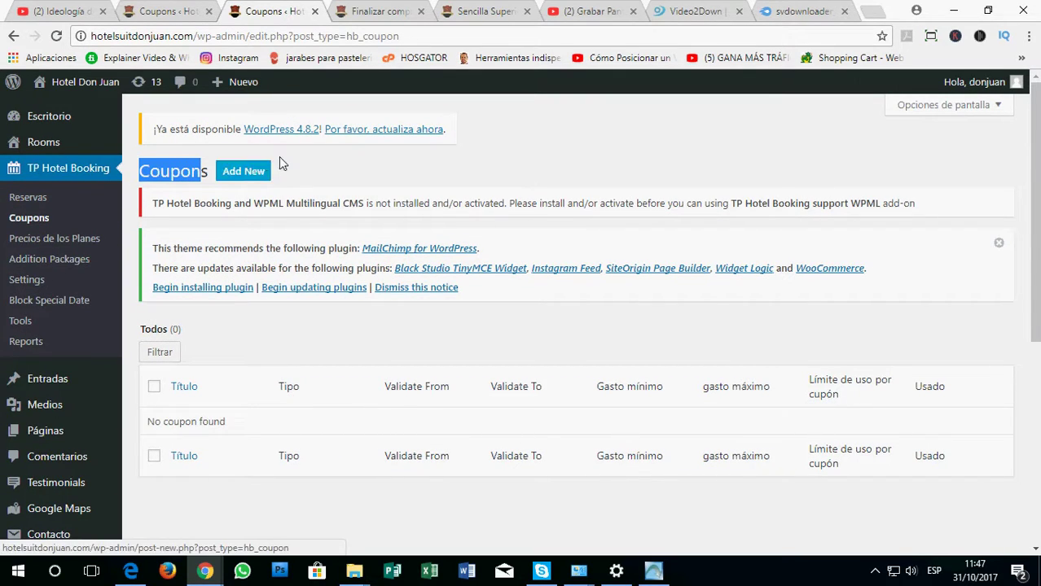
{"action": "left_click", "coordinate": [215, 179]}
Start a new coupon and point out its title and description fields.
{"action": "left_click", "coordinate": [257, 173]}
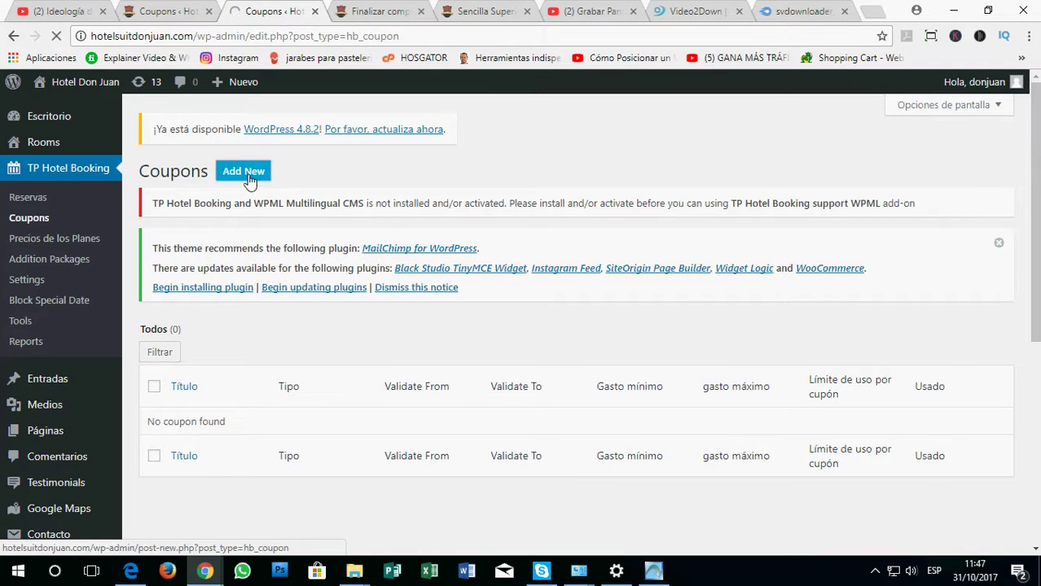
{"action": "left_click", "coordinate": [183, 337]}
{"action": "scroll", "coordinate": [165, 213], "scroll_direction": "down", "scroll_amount": 2}
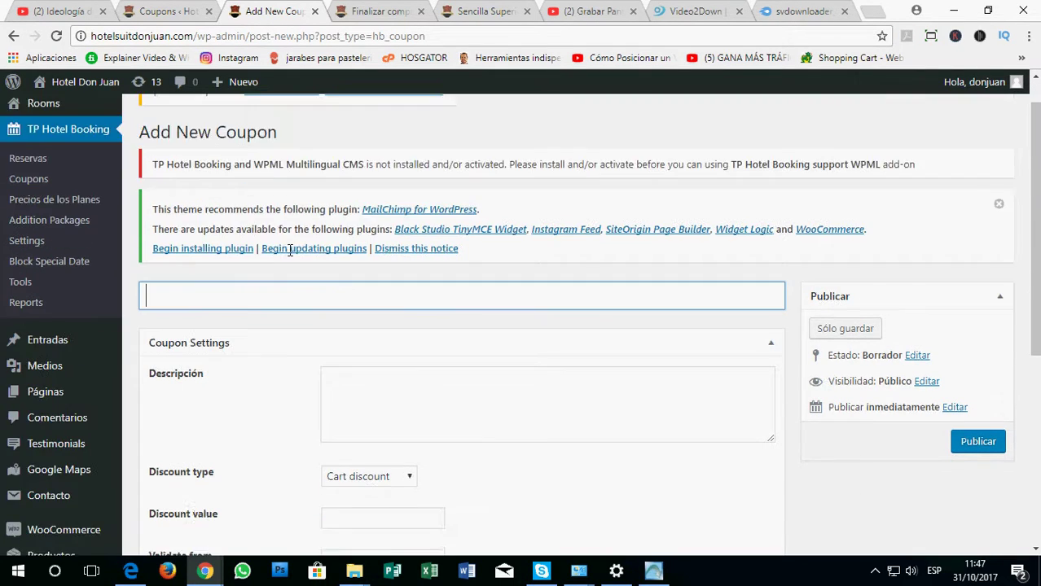
{"action": "left_click", "coordinate": [358, 281]}
{"action": "scroll", "coordinate": [358, 244], "scroll_direction": "down", "scroll_amount": 2}
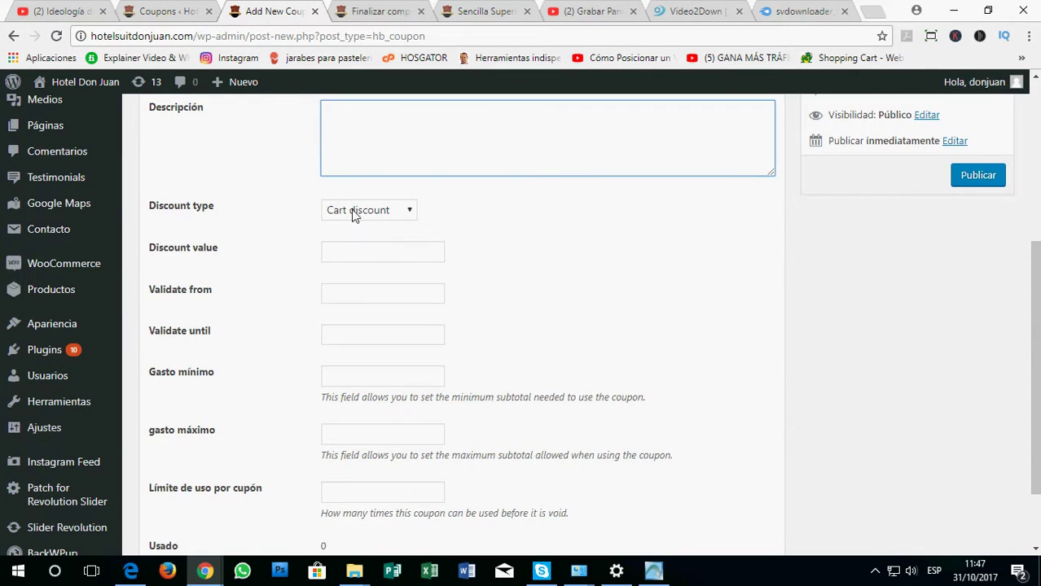
Keep Cart discount as the coupon's discount type and go to the discount value.
{"action": "left_click", "coordinate": [355, 210]}
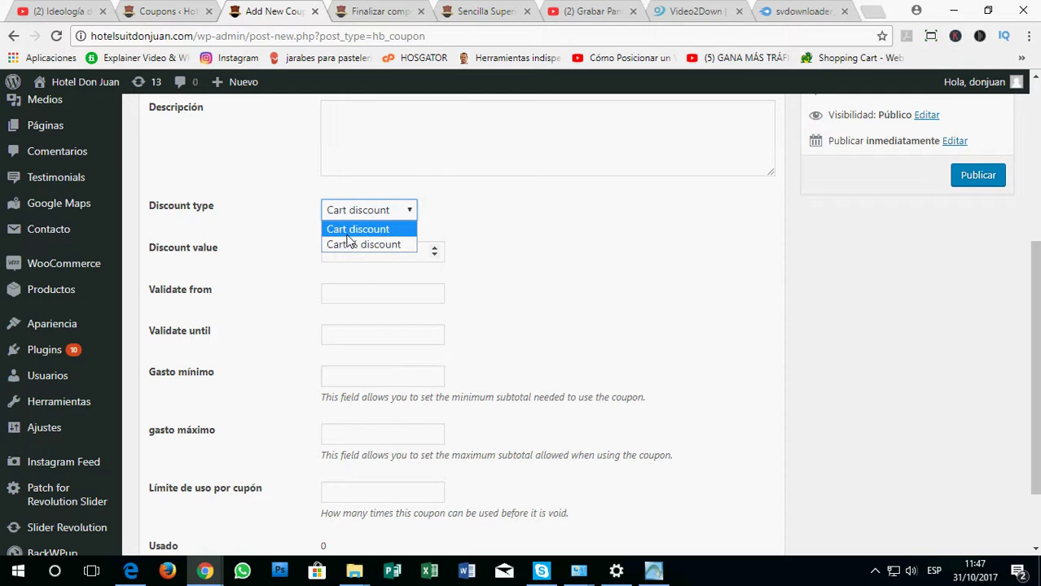
{"action": "left_click", "coordinate": [348, 235]}
{"action": "left_click", "coordinate": [355, 260]}
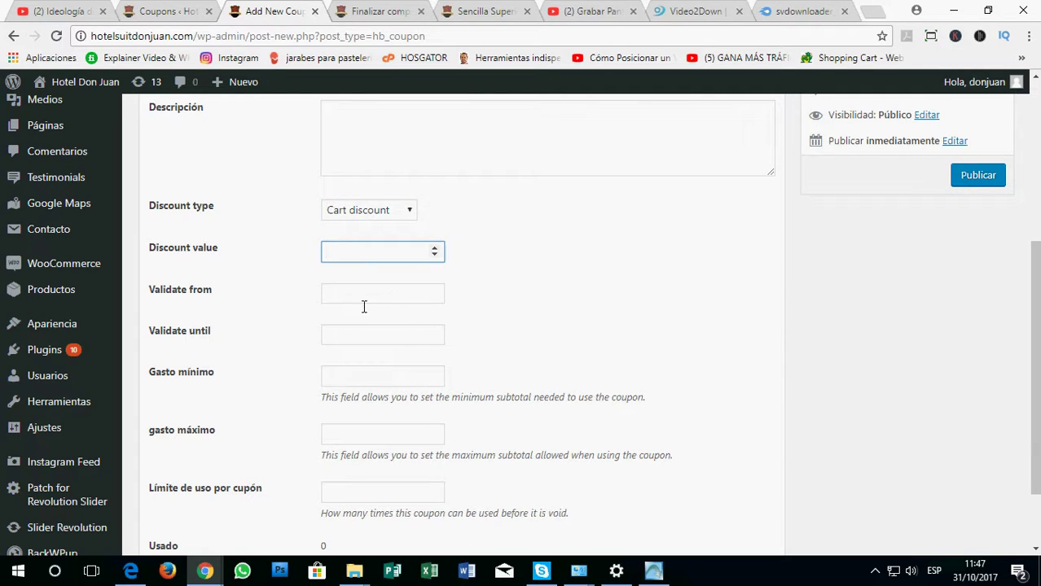
Show the coupon's validity date fields and dismiss the date calendar without picking a date.
{"action": "left_click", "coordinate": [363, 298]}
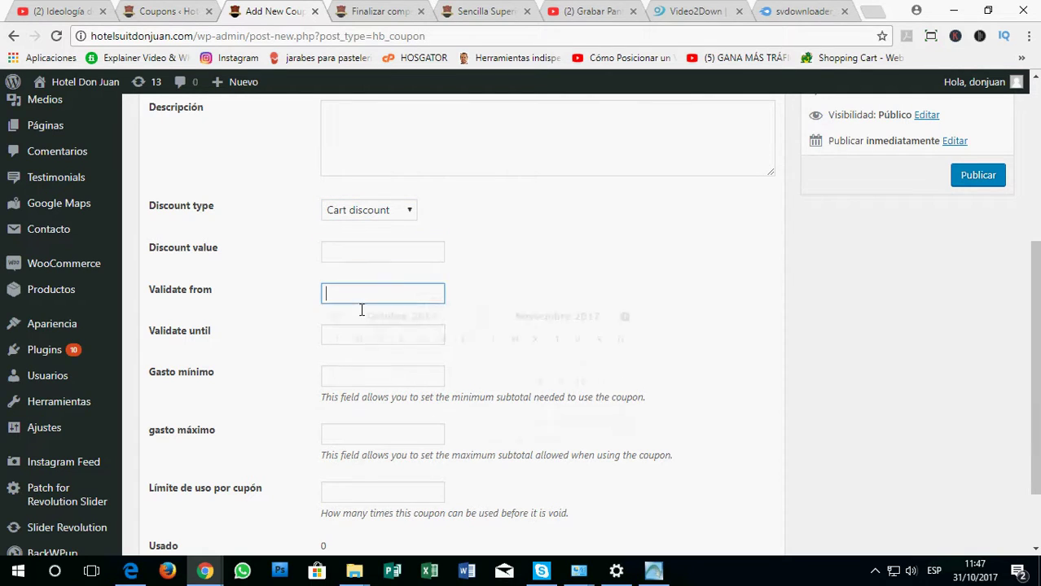
{"action": "left_click", "coordinate": [241, 371]}
{"action": "left_click", "coordinate": [265, 342]}
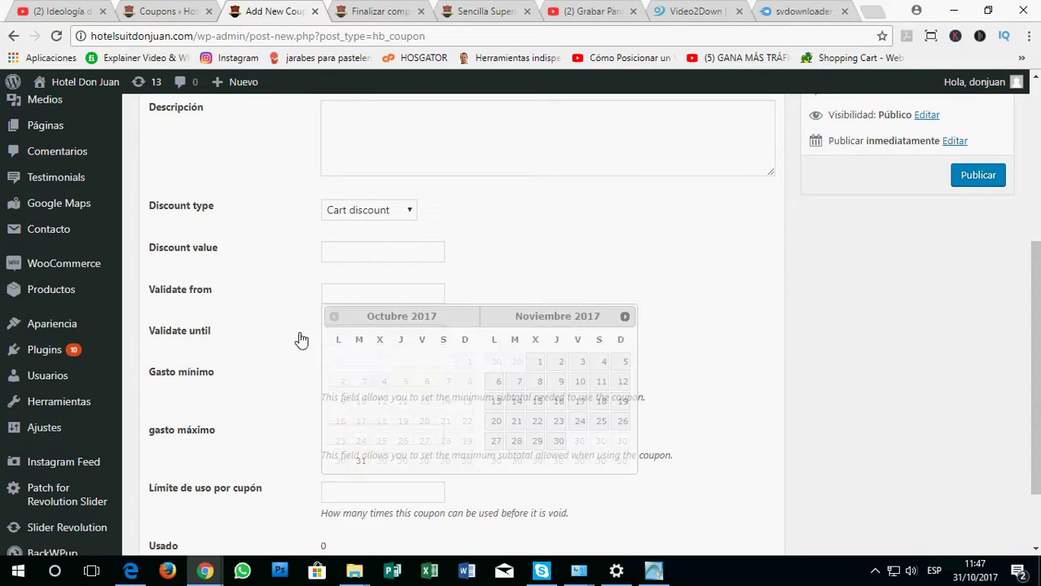
{"action": "left_click", "coordinate": [350, 342]}
{"action": "left_click", "coordinate": [270, 330]}
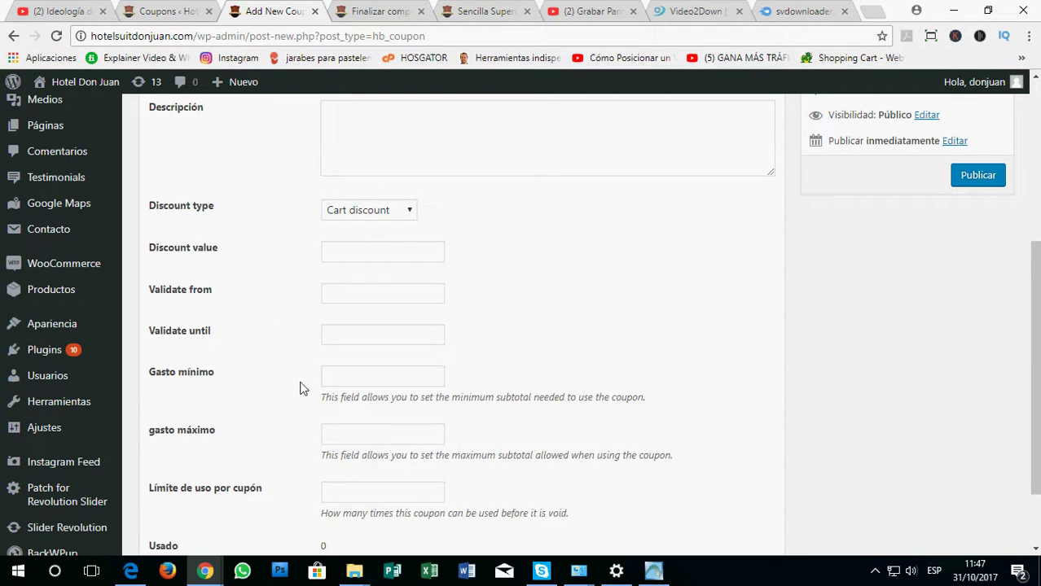
Examine the new coupon's minimum spend, maximum spend and usage limit fields.
{"action": "left_click", "coordinate": [342, 376]}
{"action": "left_click", "coordinate": [344, 435]}
{"action": "scroll", "coordinate": [303, 414], "scroll_direction": "down", "scroll_amount": 1}
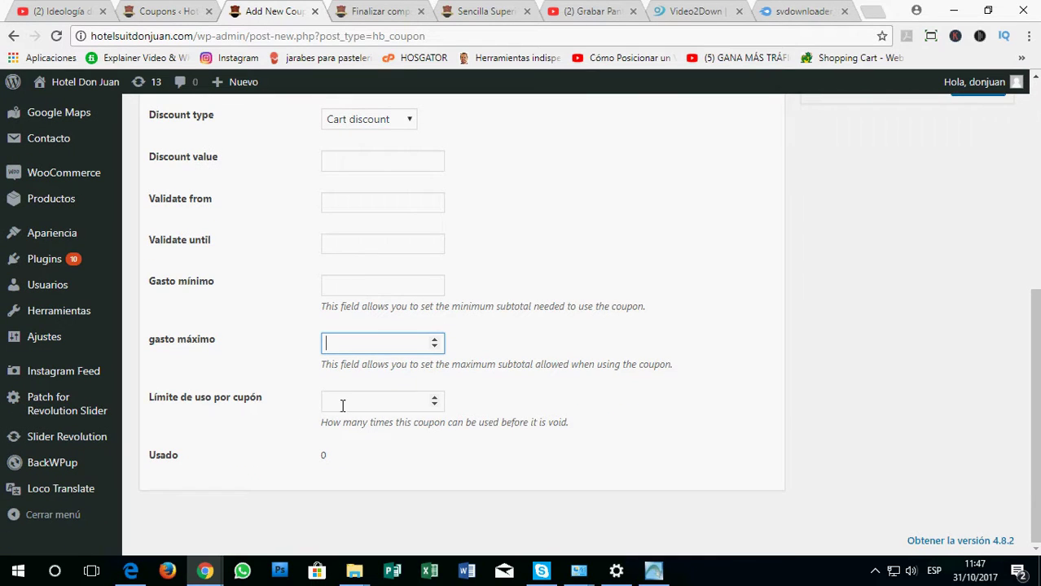
{"action": "left_click", "coordinate": [383, 401]}
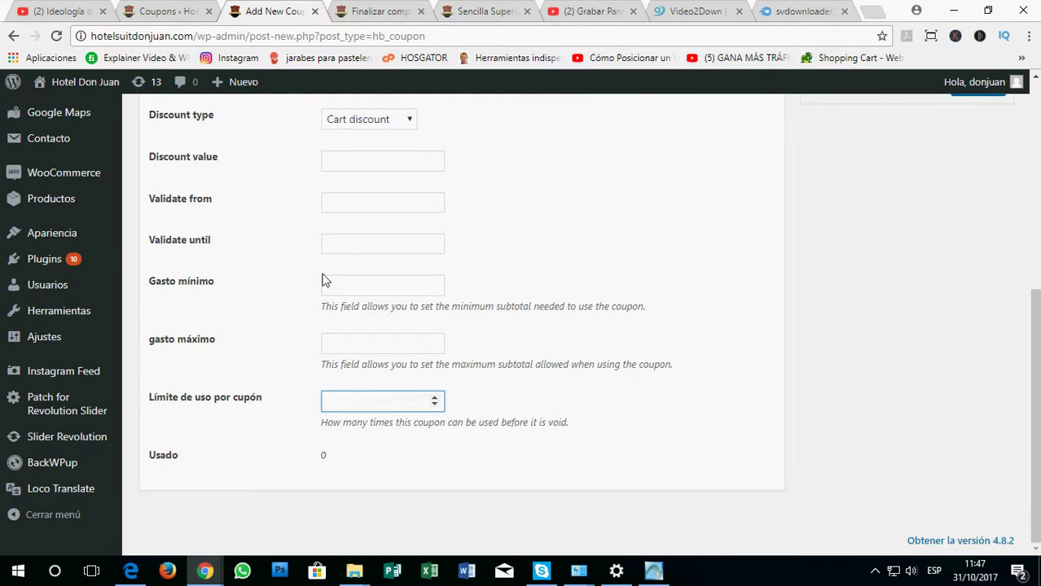
{"action": "scroll", "coordinate": [317, 277], "scroll_direction": "up", "scroll_amount": 3}
{"action": "scroll", "coordinate": [277, 267], "scroll_direction": "up", "scroll_amount": 1}
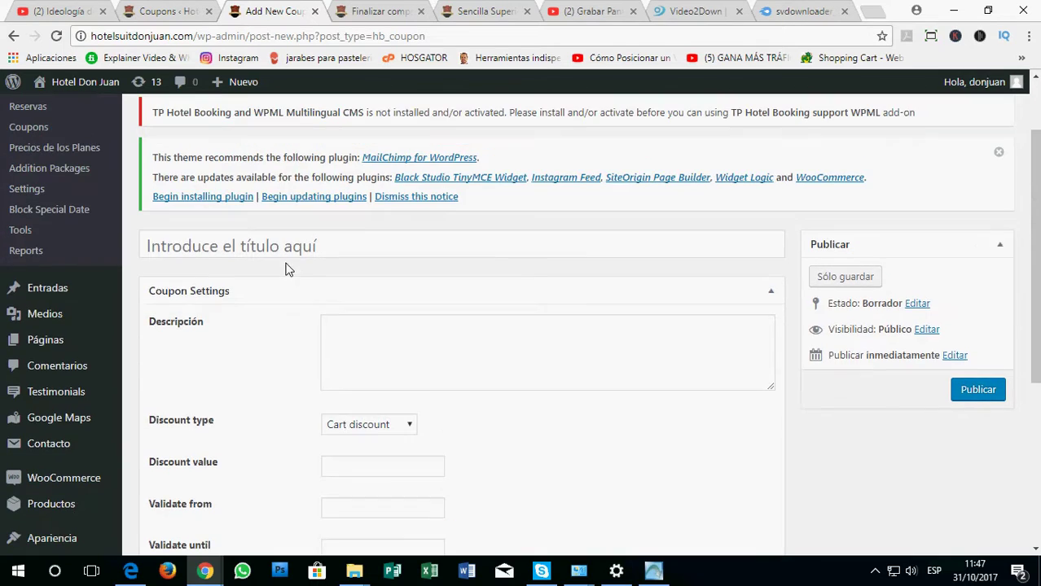
{"action": "scroll", "coordinate": [228, 293], "scroll_direction": "up", "scroll_amount": 1}
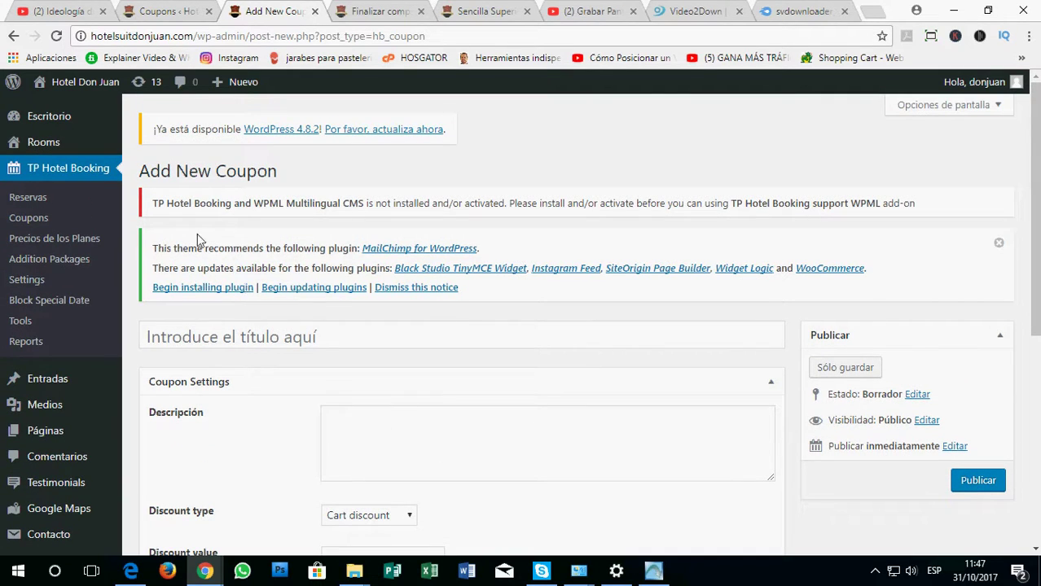
Open the plan prices page and select the room Sencilla Superior 208.
{"action": "left_click", "coordinate": [56, 239]}
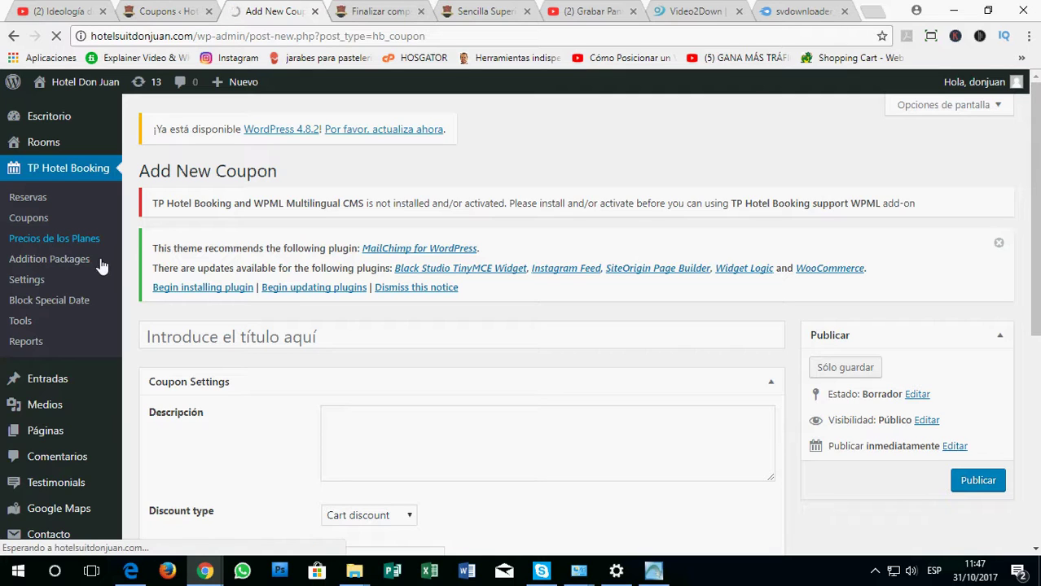
{"action": "scroll", "coordinate": [302, 312], "scroll_direction": "down", "scroll_amount": 2}
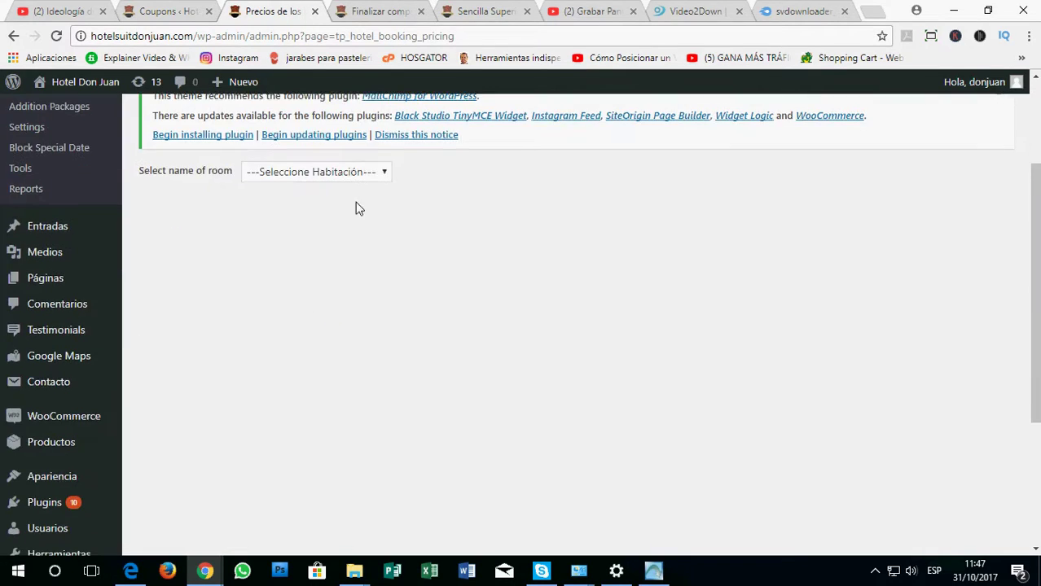
{"action": "left_click", "coordinate": [349, 172]}
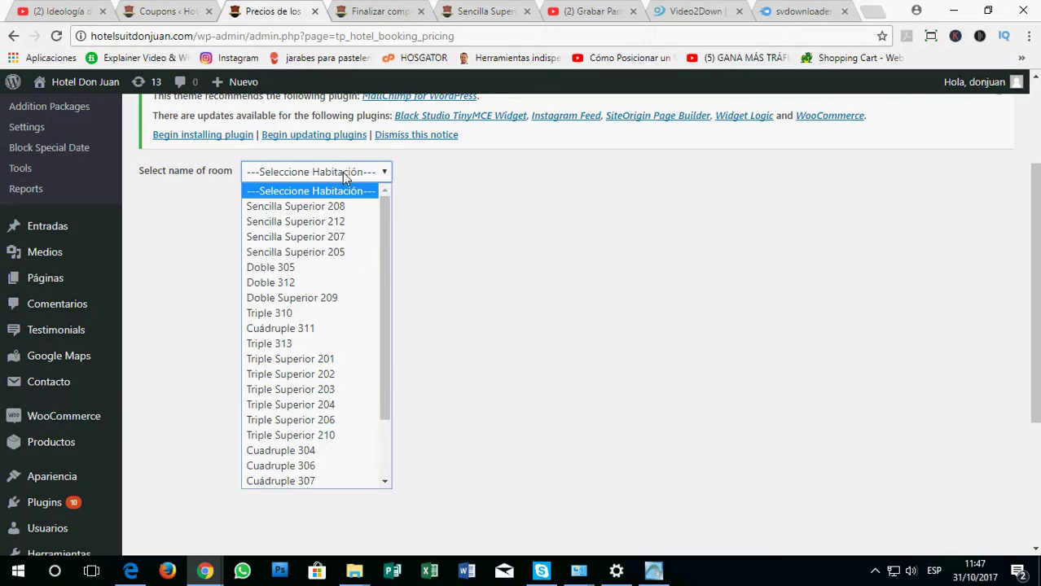
{"action": "left_click", "coordinate": [280, 208]}
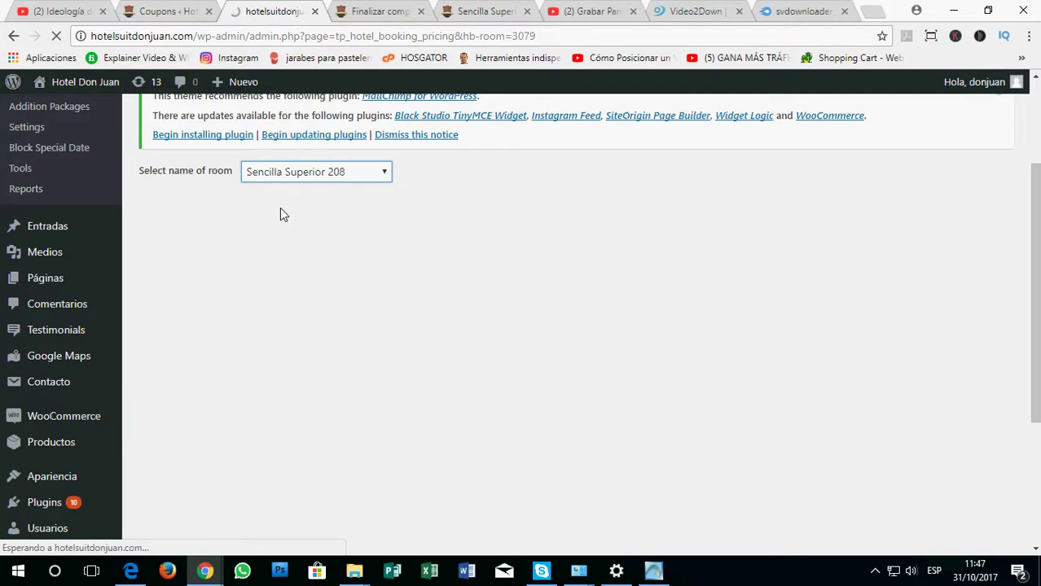
{"action": "scroll", "coordinate": [338, 319], "scroll_direction": "down", "scroll_amount": 2}
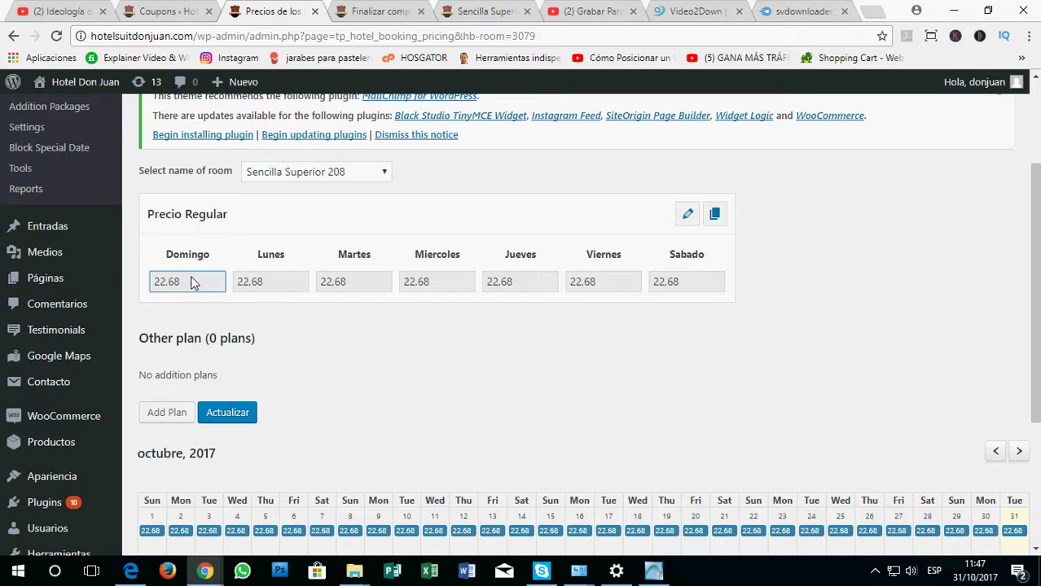
Unlock the room's regular prices for editing and go through the daily price fields from Domingo to Jueves.
{"action": "left_click", "coordinate": [688, 218]}
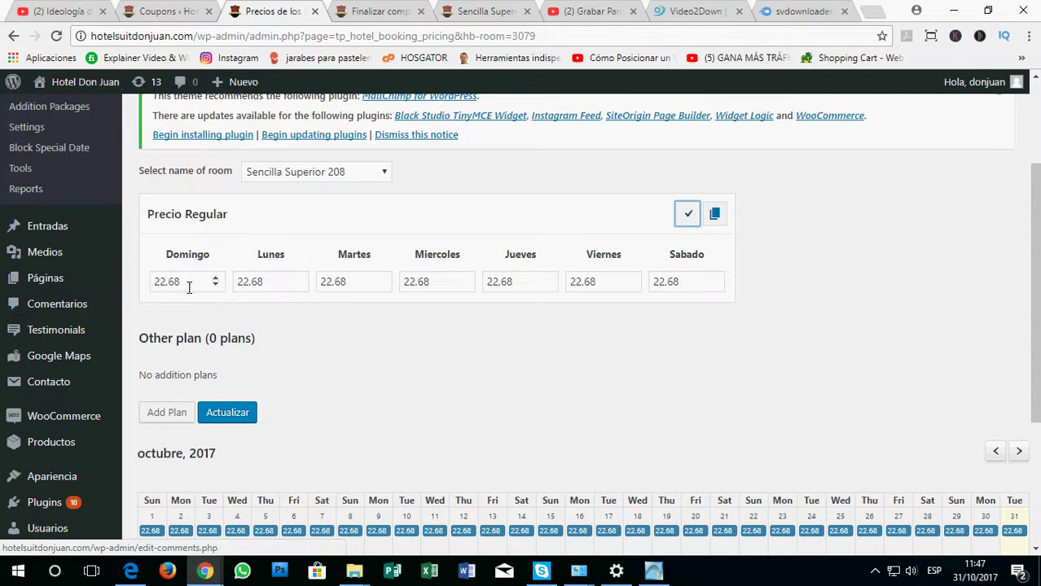
{"action": "left_click_drag", "start_coordinate": [190, 284], "coordinate": [125, 284]}
{"action": "left_click", "coordinate": [299, 286]}
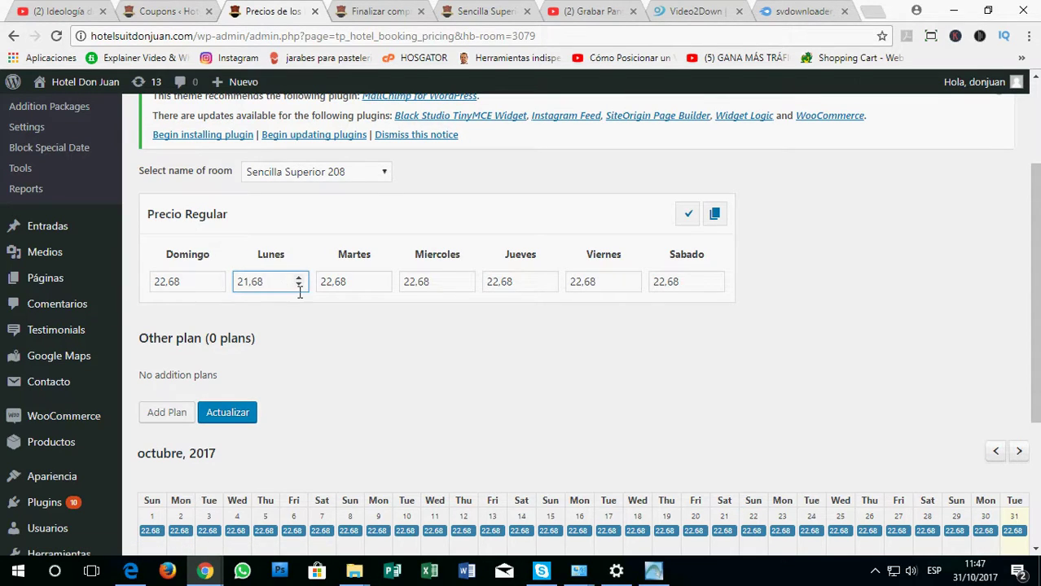
{"action": "left_click", "coordinate": [369, 285]}
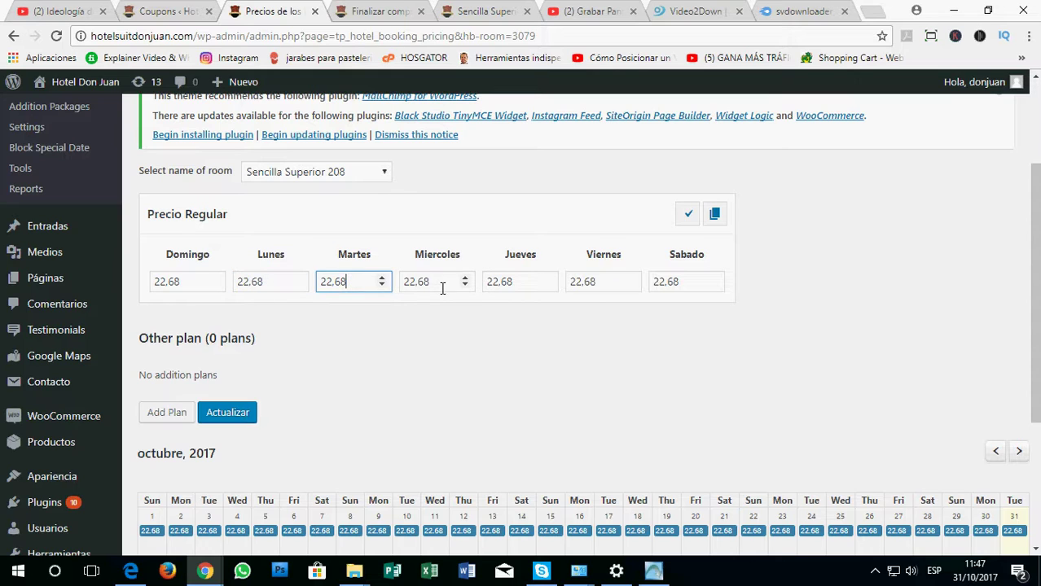
{"action": "left_click", "coordinate": [441, 284]}
{"action": "left_click", "coordinate": [537, 284]}
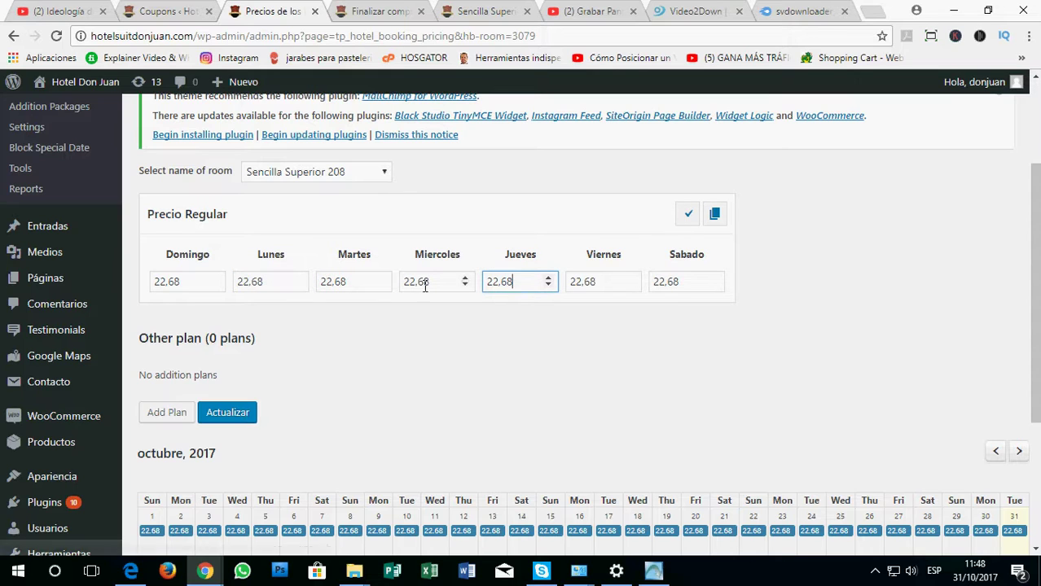
Return to the Lunes regular price and highlight the daily prices in the October 2017 calendar.
{"action": "scroll", "coordinate": [391, 260], "scroll_direction": "down", "scroll_amount": 1}
{"action": "left_click", "coordinate": [283, 215]}
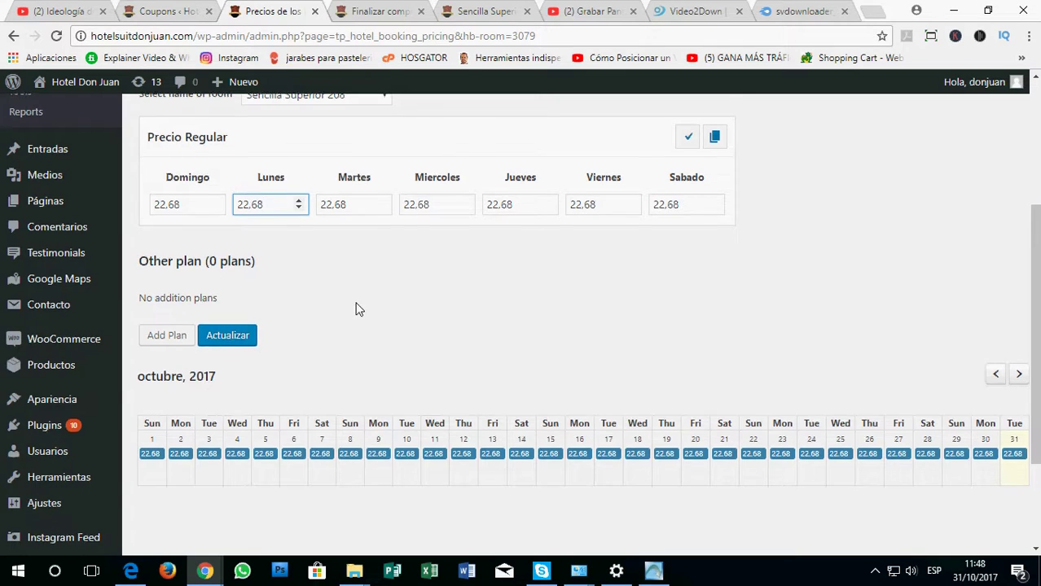
{"action": "scroll", "coordinate": [149, 342], "scroll_direction": "down", "scroll_amount": 1}
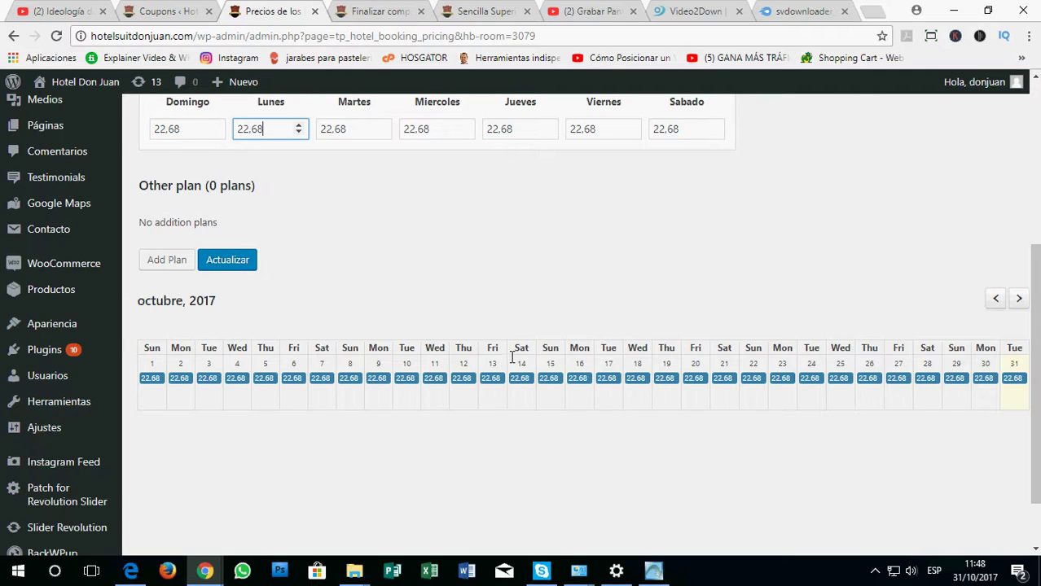
{"action": "left_click", "coordinate": [548, 386]}
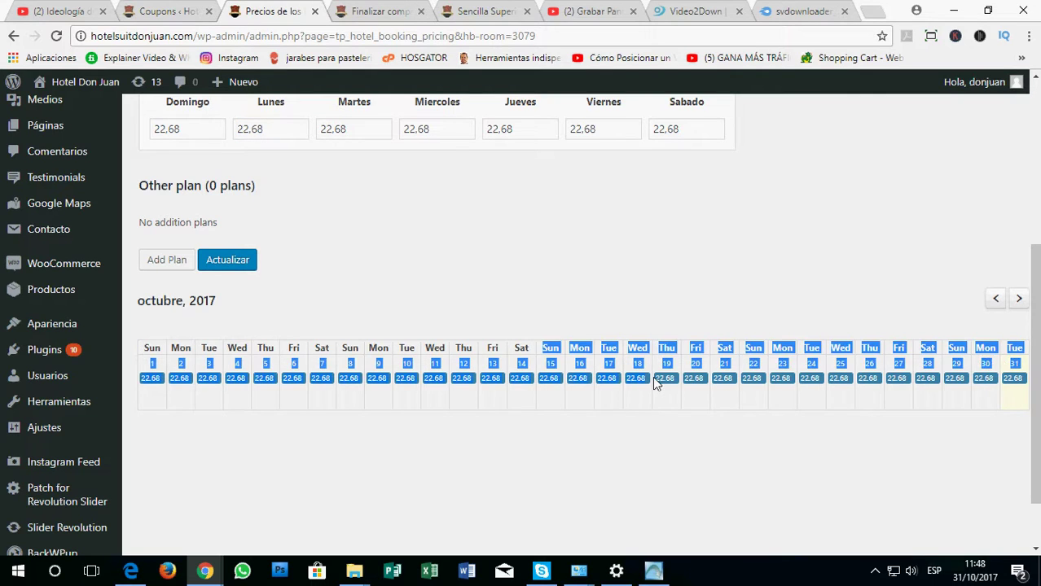
Add a blank extra price plan to the room and examine its start and end date pickers.
{"action": "scroll", "coordinate": [383, 224], "scroll_direction": "up", "scroll_amount": 1}
{"action": "scroll", "coordinate": [382, 224], "scroll_direction": "up", "scroll_amount": 1}
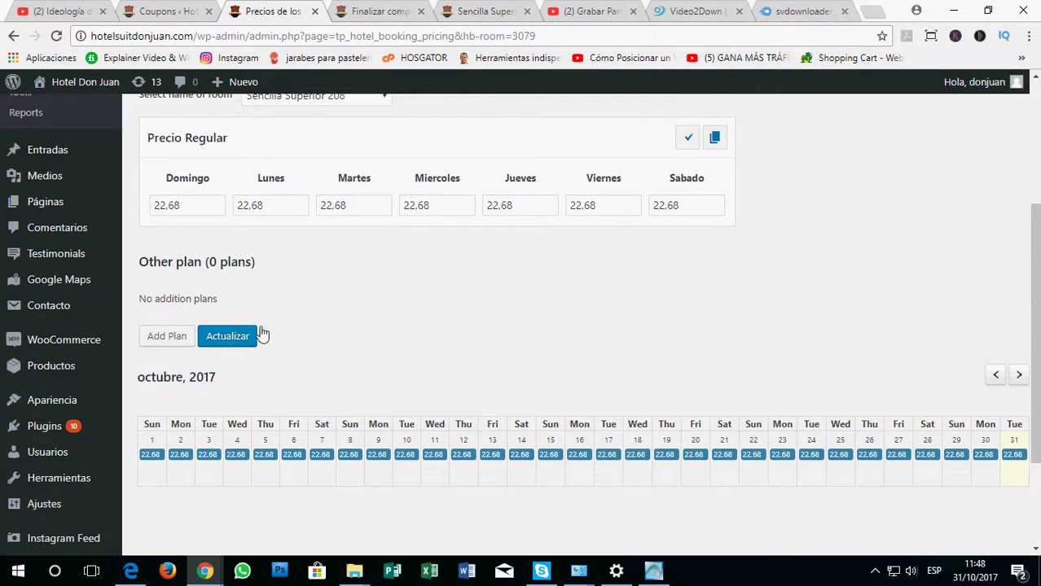
{"action": "left_click", "coordinate": [162, 339]}
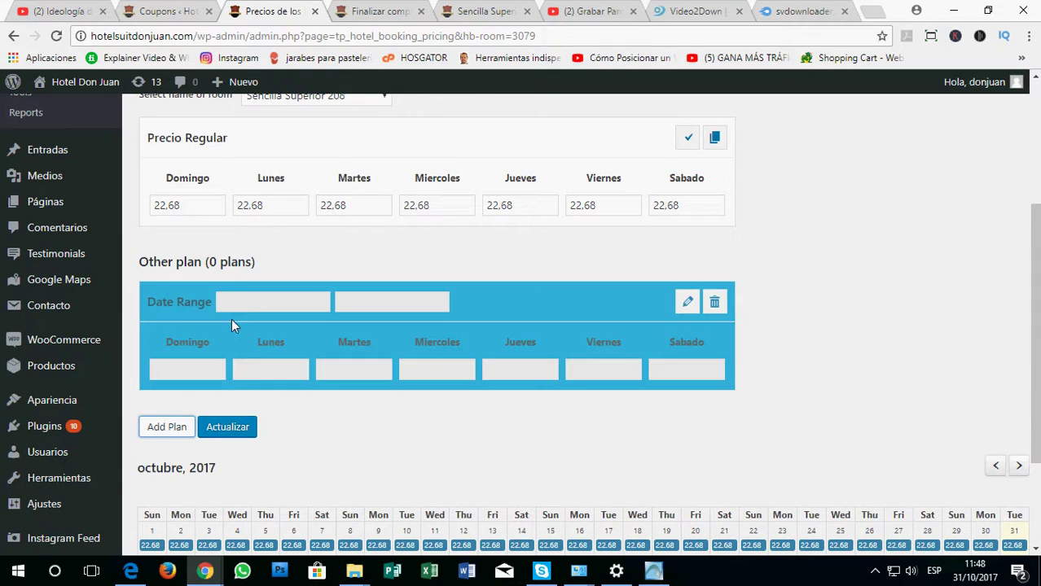
{"action": "left_click", "coordinate": [249, 304]}
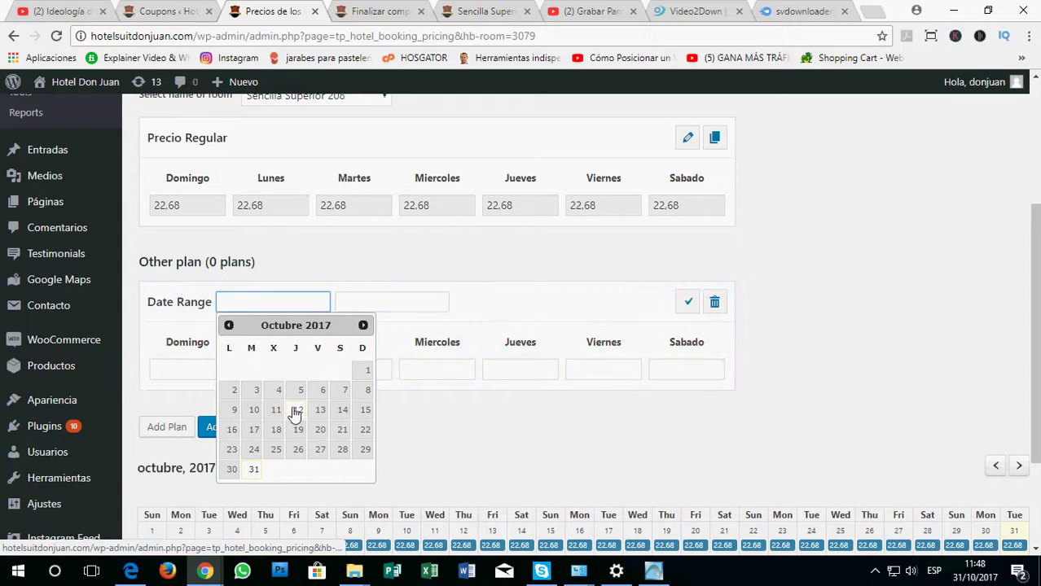
{"action": "left_click", "coordinate": [395, 302]}
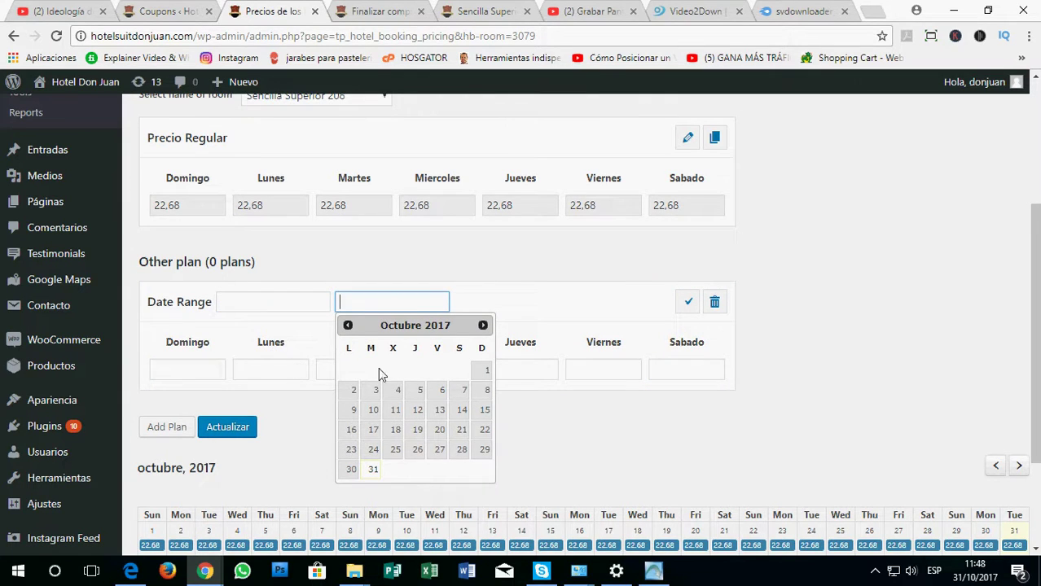
{"action": "left_click", "coordinate": [583, 447]}
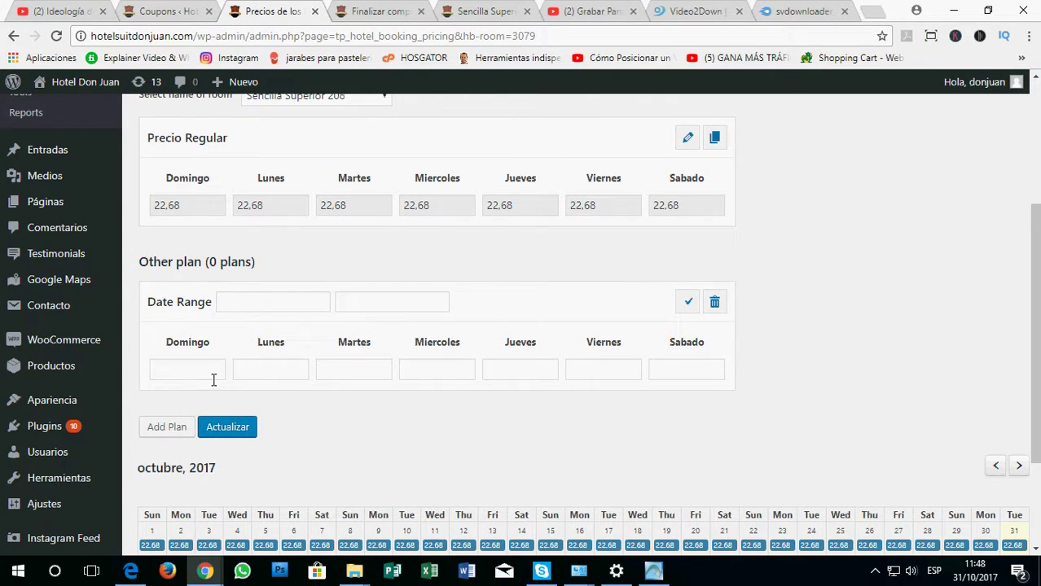
Switch the plan prices page to room Sencilla Superior 212 and view its regular daily prices.
{"action": "scroll", "coordinate": [391, 378], "scroll_direction": "up", "scroll_amount": 2}
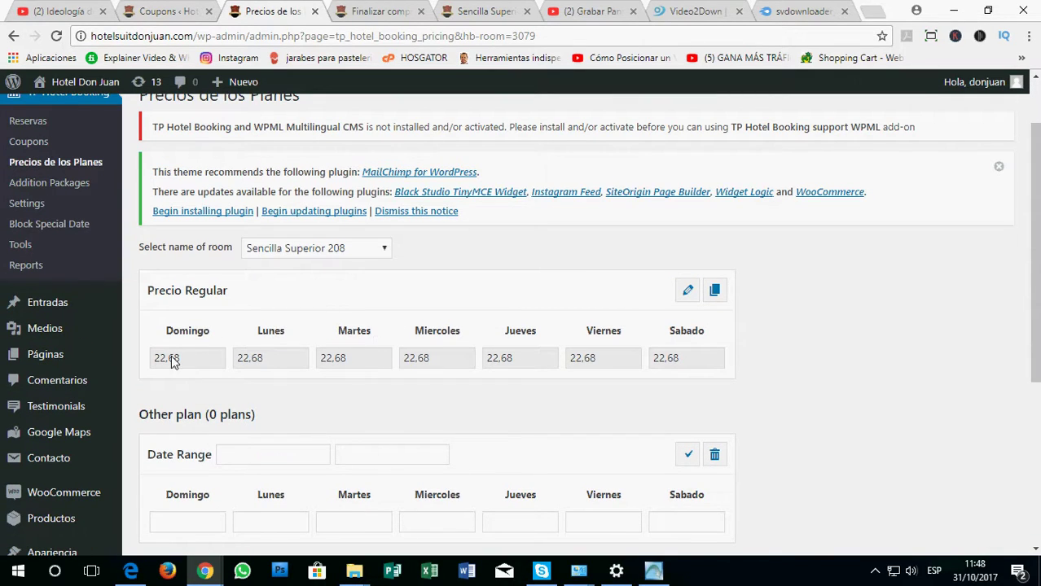
{"action": "left_click", "coordinate": [327, 249]}
{"action": "left_click", "coordinate": [309, 305]}
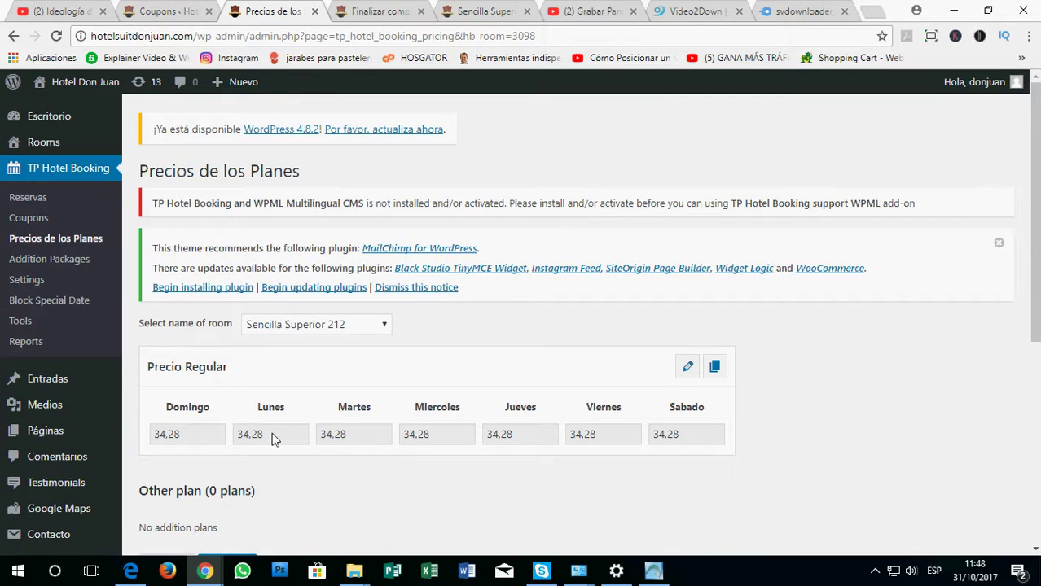
{"action": "left_click", "coordinate": [381, 331]}
{"action": "left_click", "coordinate": [351, 326]}
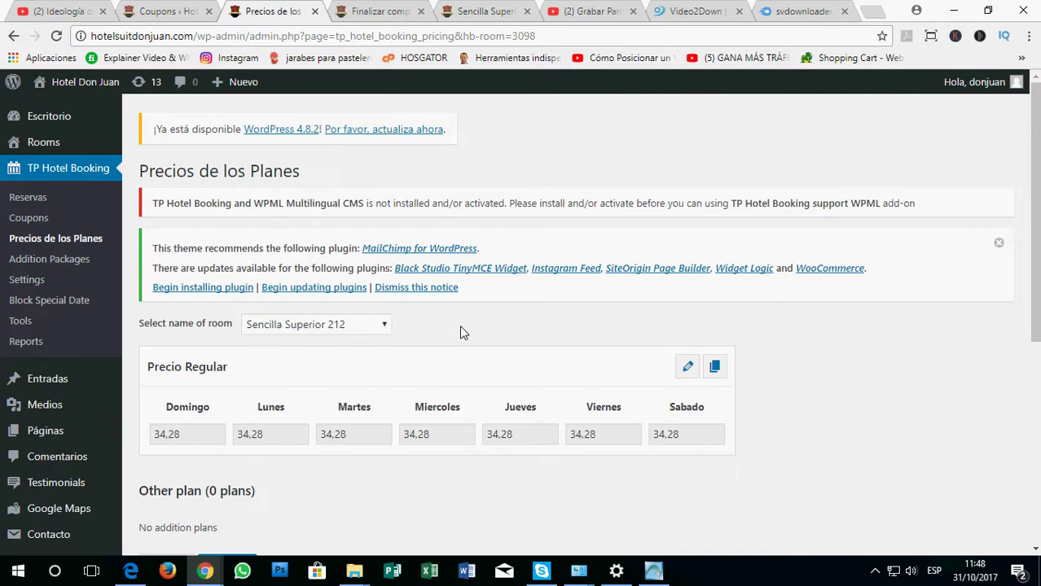
Open the additional packages page and examine the Persona adicional extra's description and All Rooms option.
{"action": "left_click", "coordinate": [36, 261]}
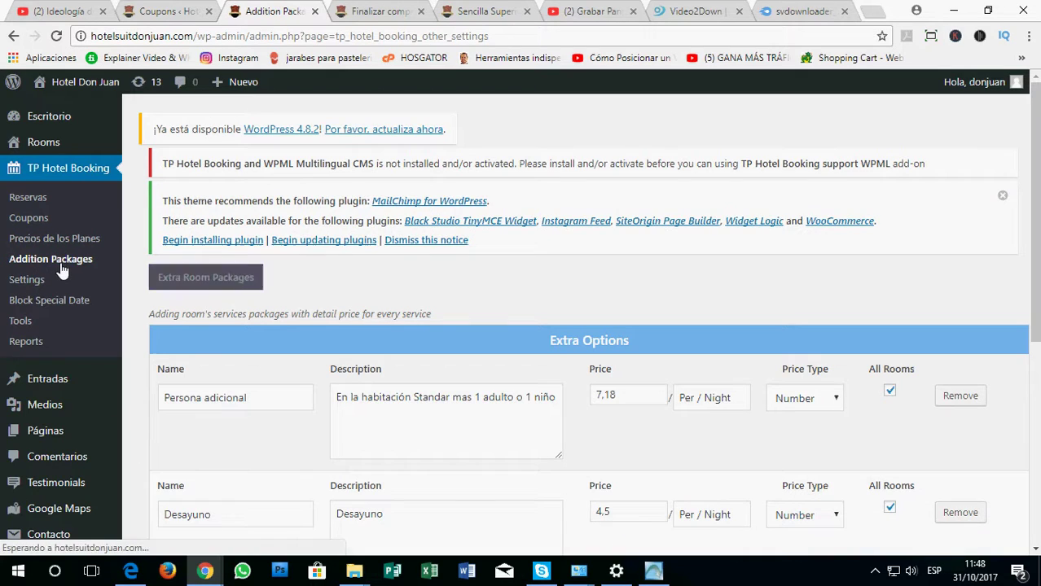
{"action": "scroll", "coordinate": [236, 302], "scroll_direction": "down", "scroll_amount": 2}
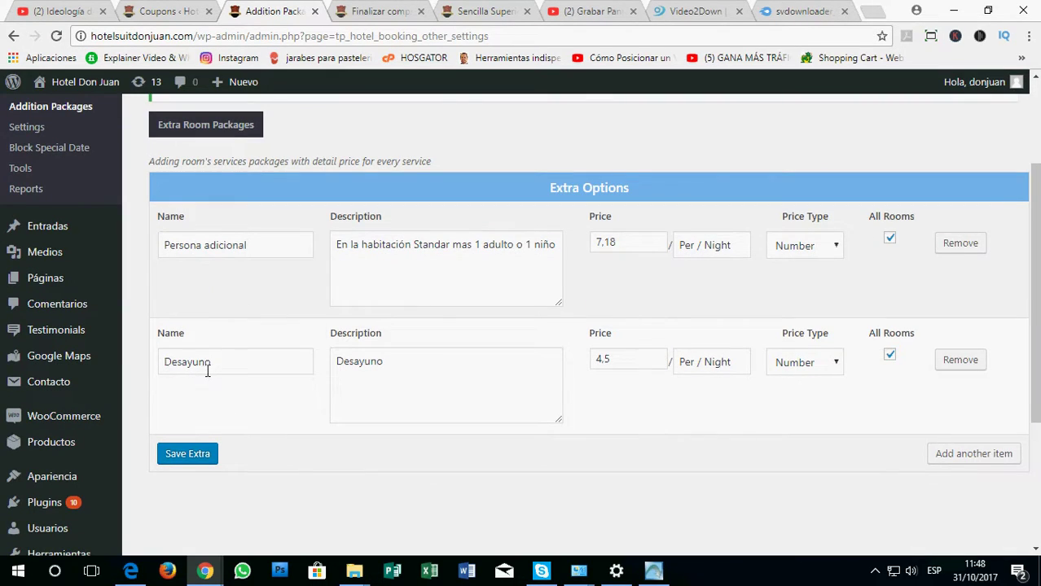
{"action": "left_click", "coordinate": [454, 283]}
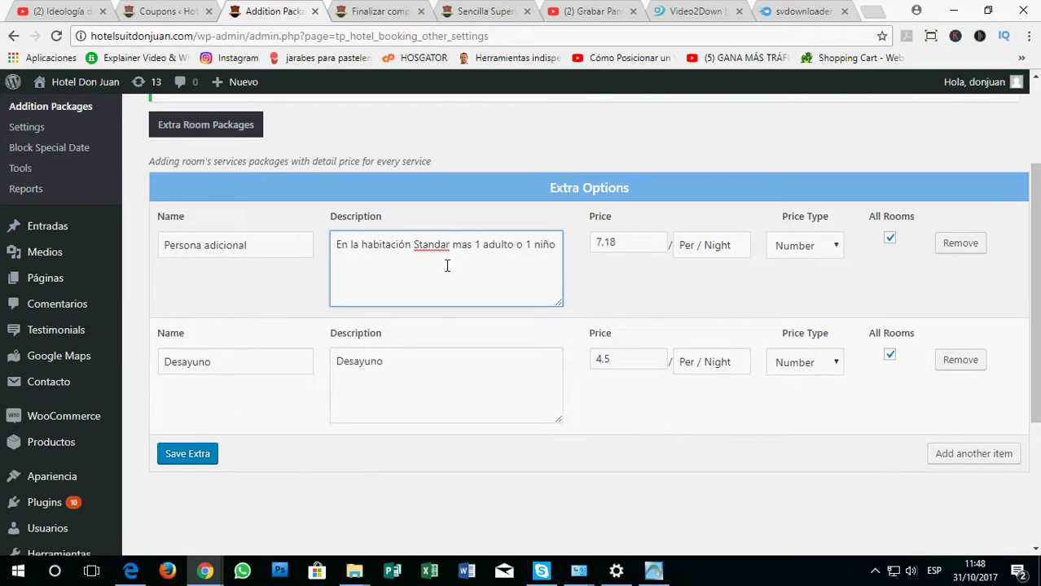
{"action": "scroll", "coordinate": [319, 256], "scroll_direction": "up", "scroll_amount": 1}
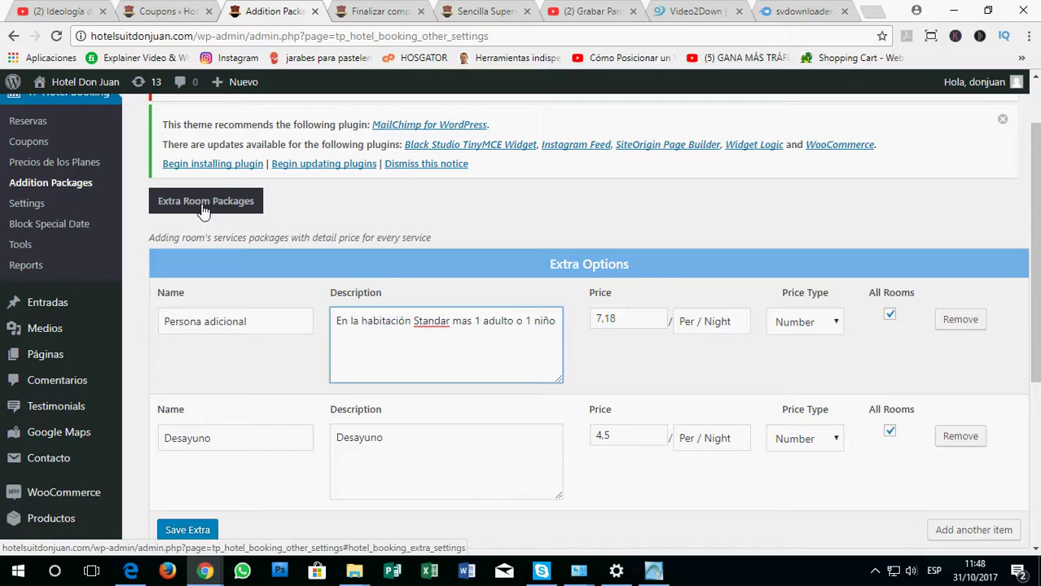
{"action": "left_click", "coordinate": [889, 316]}
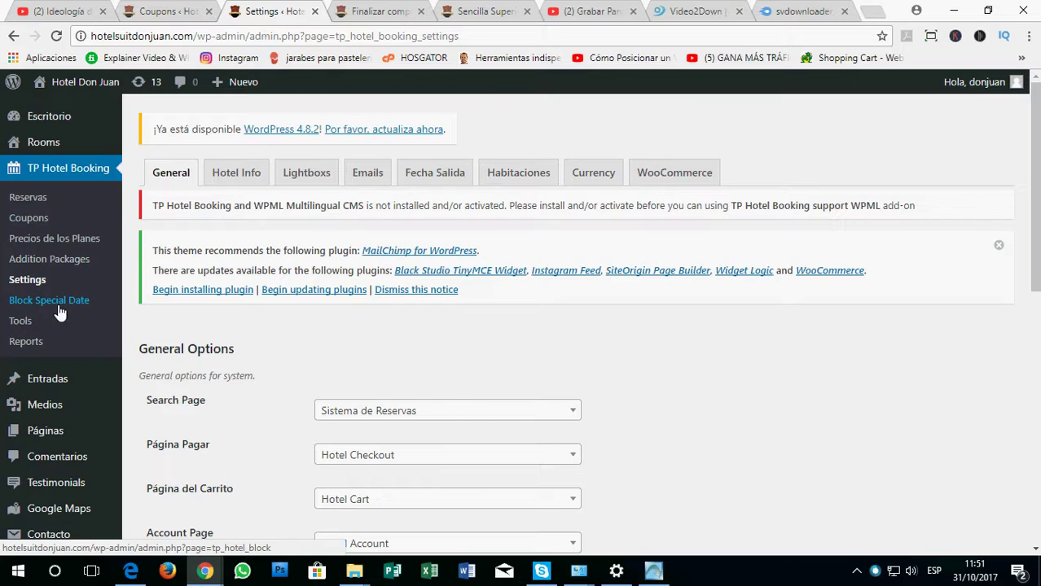
Open the booking plugin's tools page and highlight what the All export option contains.
{"action": "left_click", "coordinate": [21, 325]}
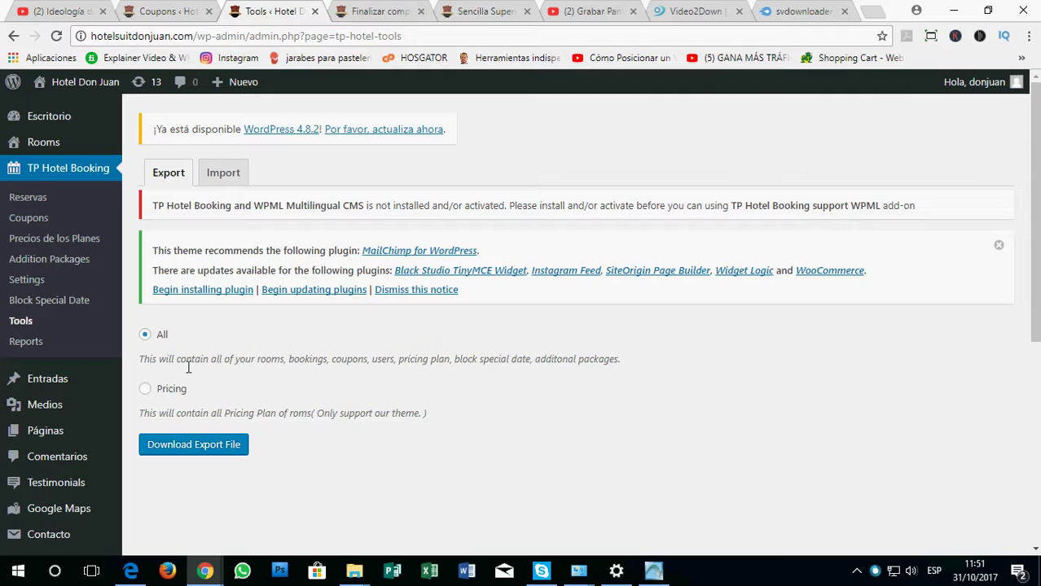
{"action": "left_click_drag", "start_coordinate": [178, 363], "coordinate": [354, 372]}
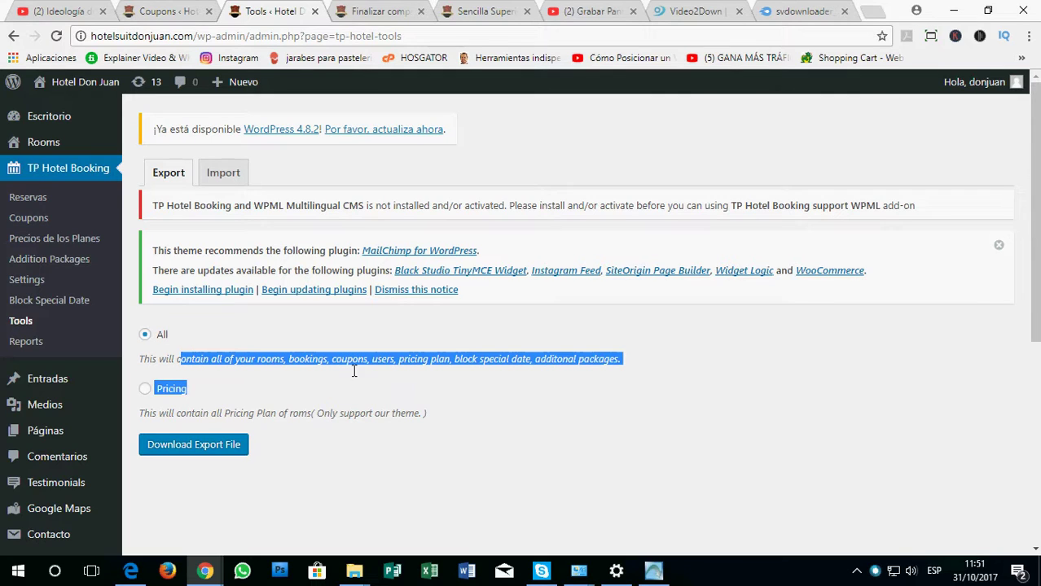
{"action": "left_click", "coordinate": [95, 328]}
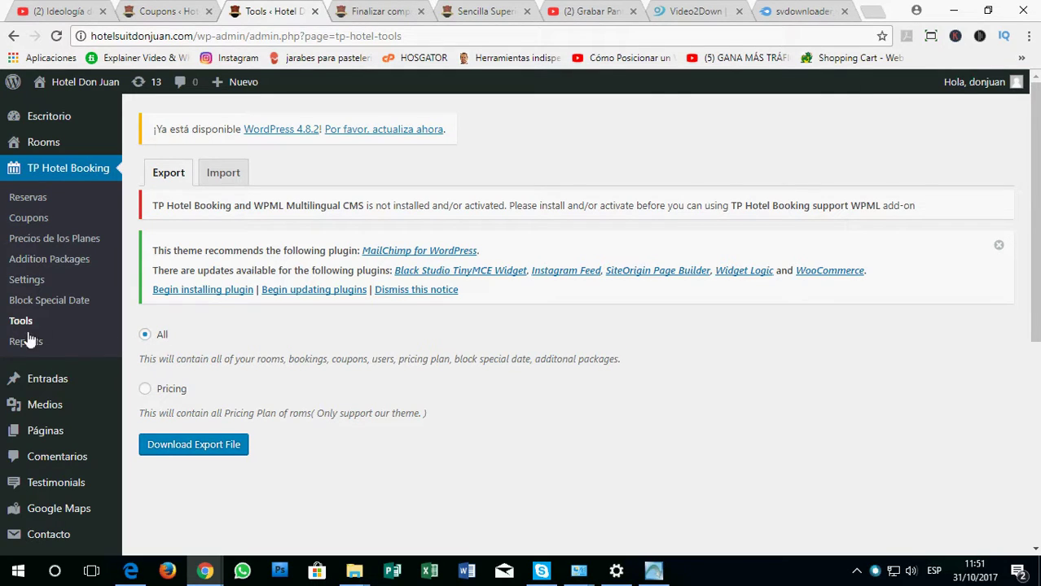
Open the booking reports and examine the amount total chart for the last 7 days.
{"action": "left_click", "coordinate": [82, 349]}
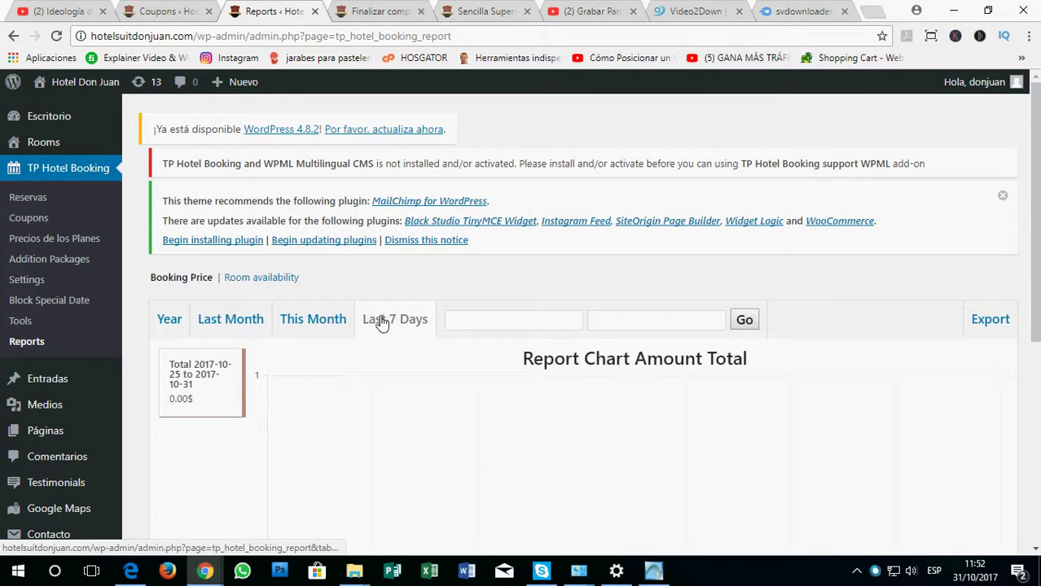
{"action": "scroll", "coordinate": [382, 321], "scroll_direction": "down", "scroll_amount": 2}
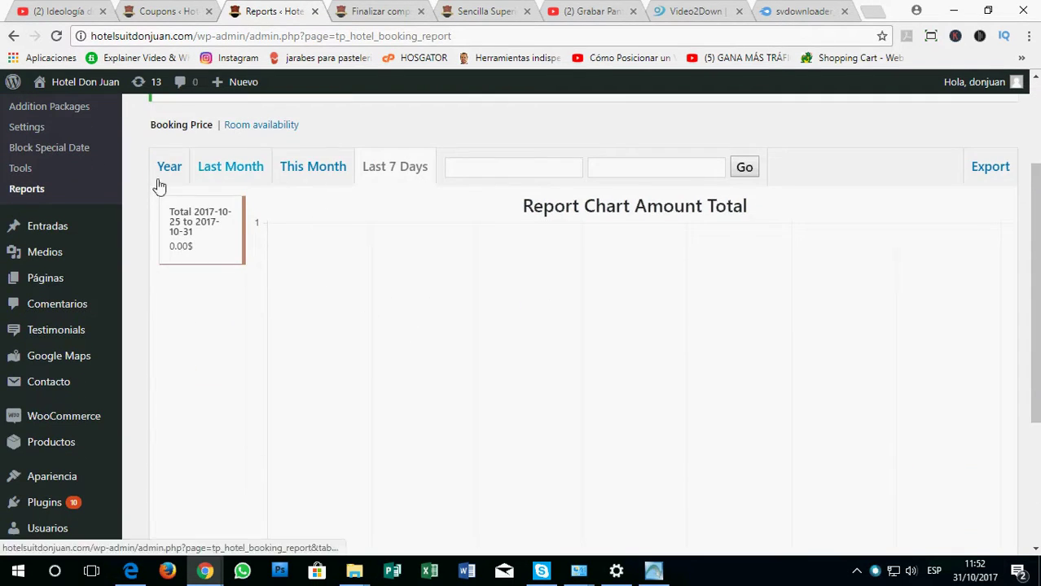
{"action": "scroll", "coordinate": [372, 258], "scroll_direction": "down", "scroll_amount": 3}
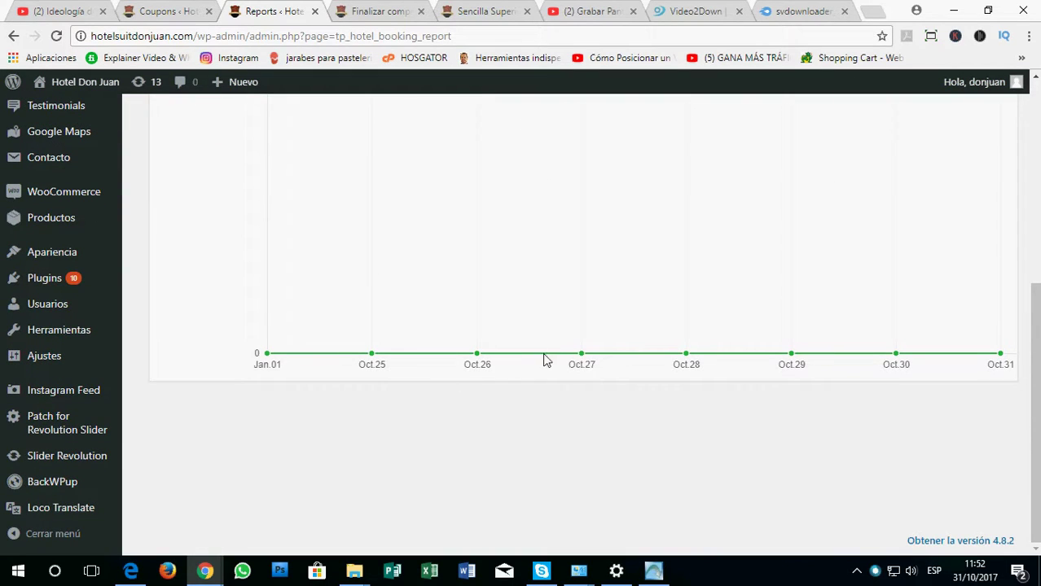
{"action": "scroll", "coordinate": [610, 315], "scroll_direction": "up", "scroll_amount": 4}
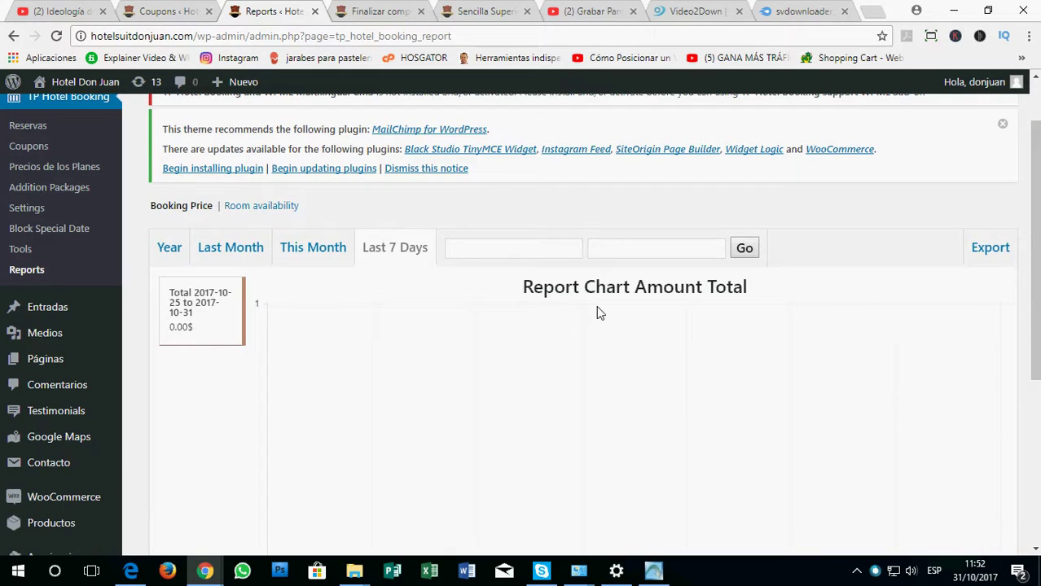
Return to the plan prices page and select the room Triple Superior 206.
{"action": "scroll", "coordinate": [74, 229], "scroll_direction": "up", "scroll_amount": 1}
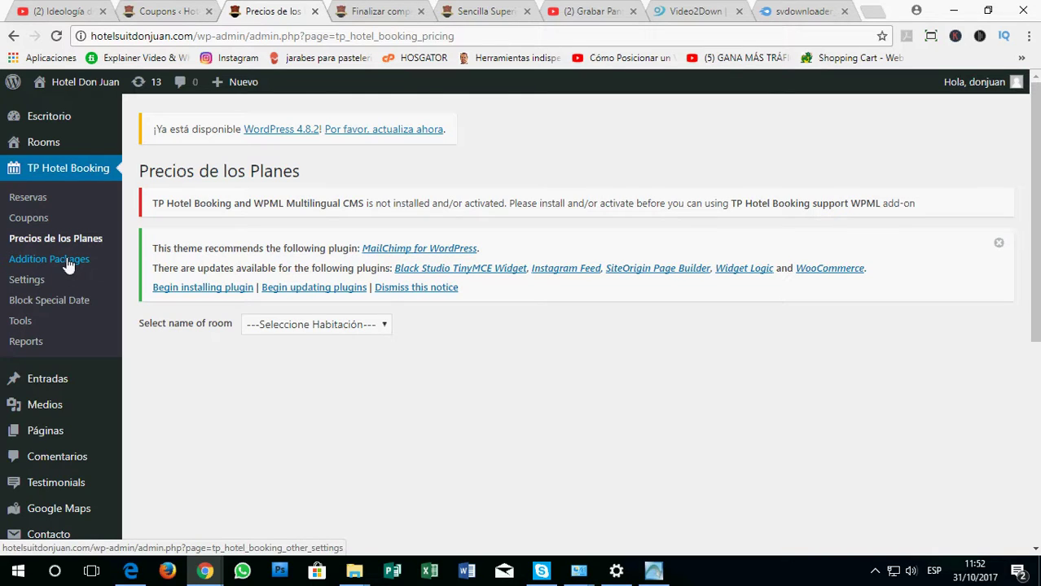
{"action": "left_click", "coordinate": [318, 330]}
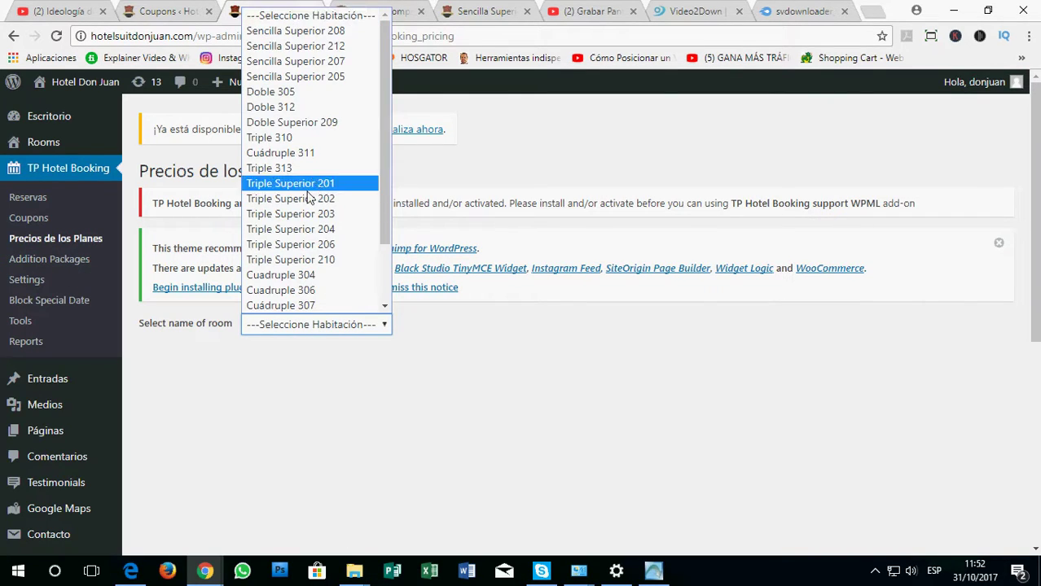
{"action": "left_click", "coordinate": [313, 244]}
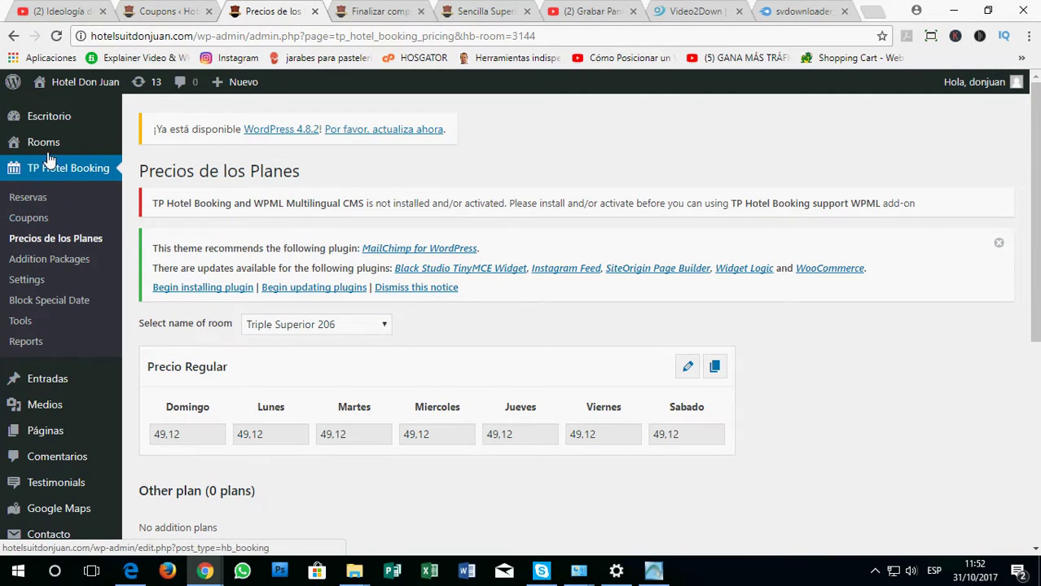
Open the list of rooms and look through the entries and the option for adding a new room.
{"action": "mouse_move", "coordinate": [32, 146]}
{"action": "left_click", "coordinate": [43, 141]}
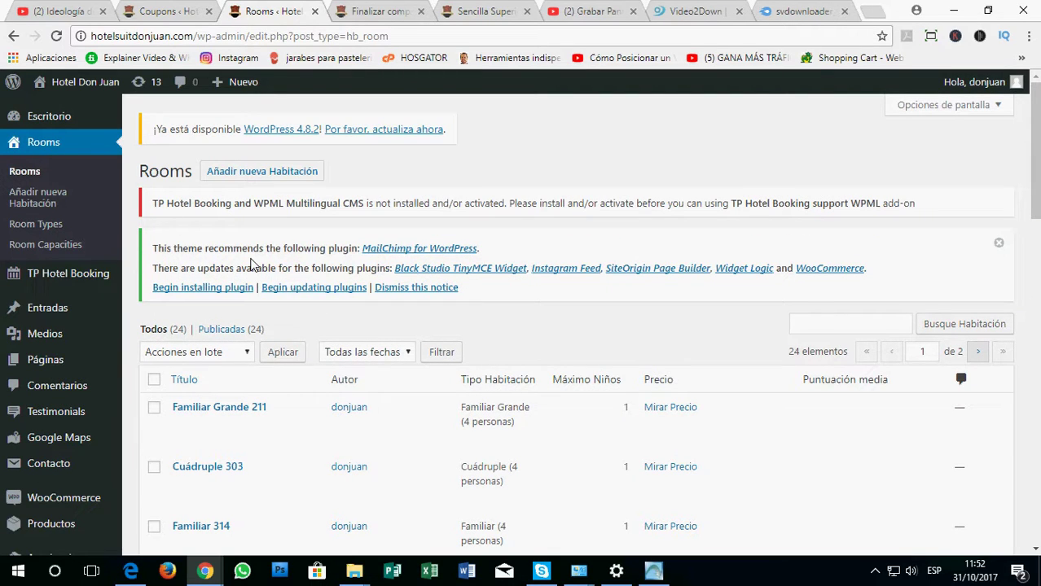
{"action": "scroll", "coordinate": [251, 264], "scroll_direction": "down", "scroll_amount": 2}
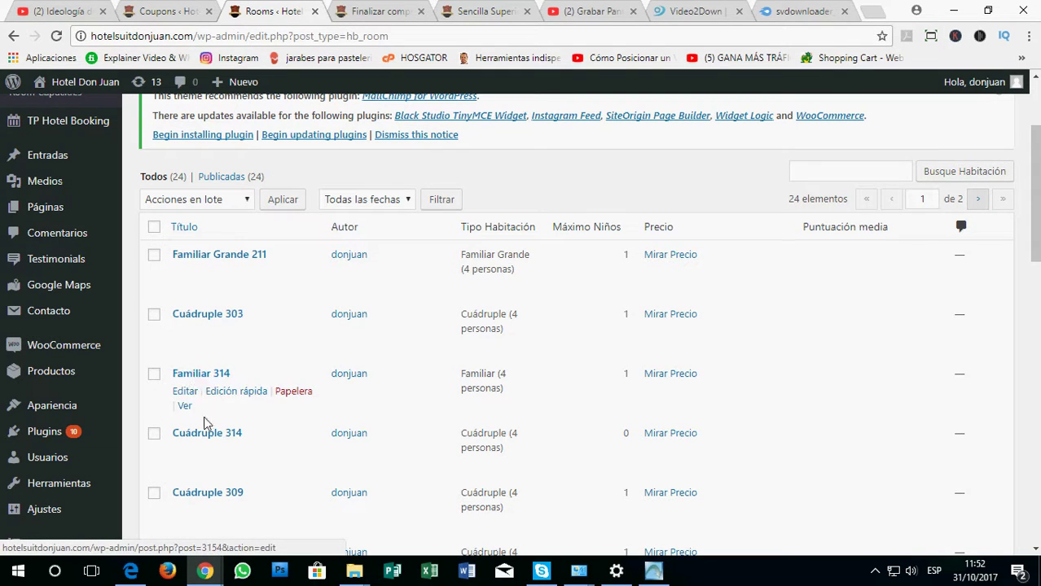
{"action": "scroll", "coordinate": [267, 381], "scroll_direction": "down", "scroll_amount": 3}
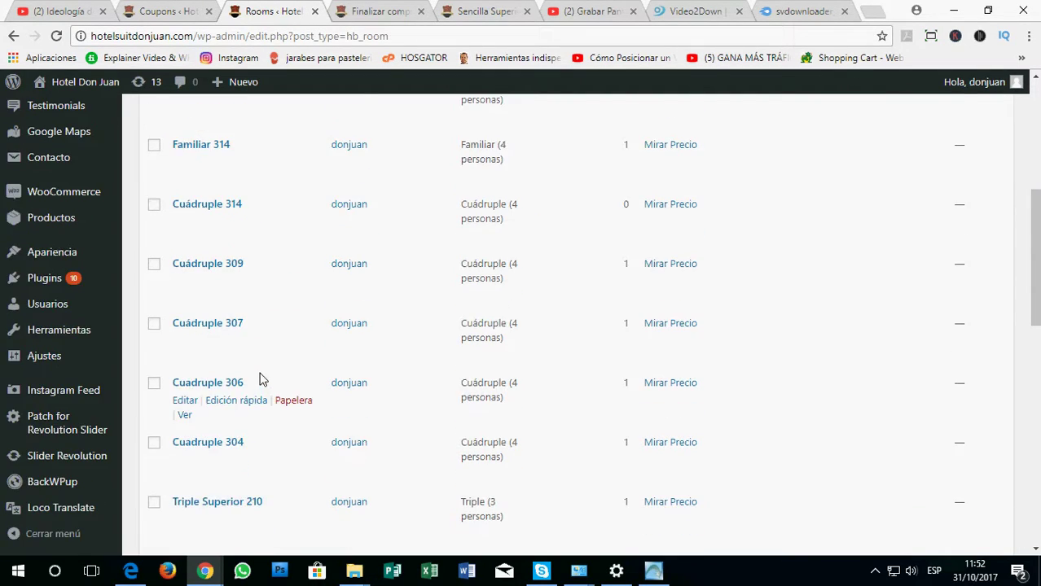
{"action": "scroll", "coordinate": [257, 370], "scroll_direction": "up", "scroll_amount": 4}
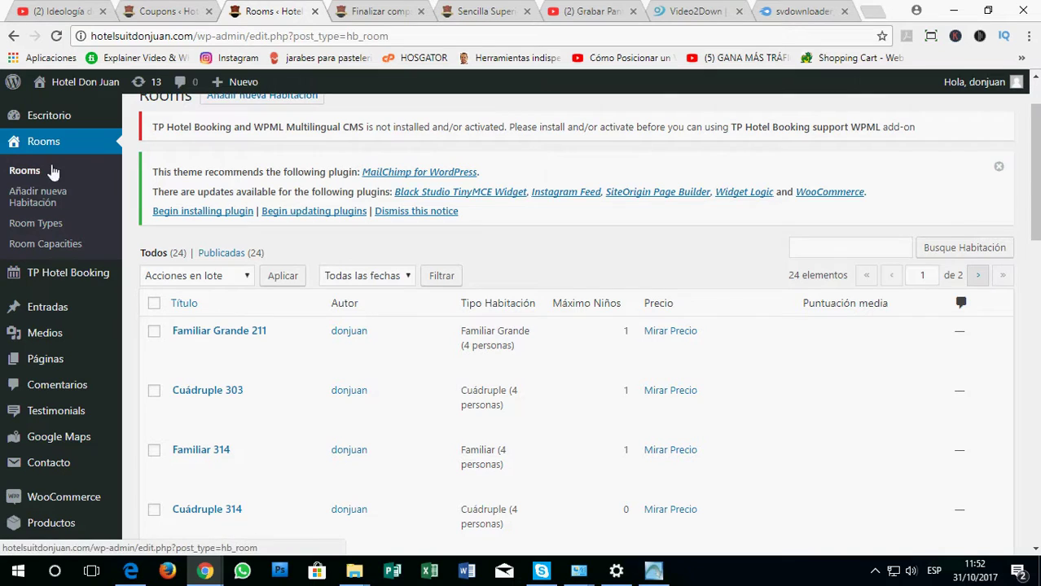
{"action": "scroll", "coordinate": [48, 176], "scroll_direction": "up", "scroll_amount": 1}
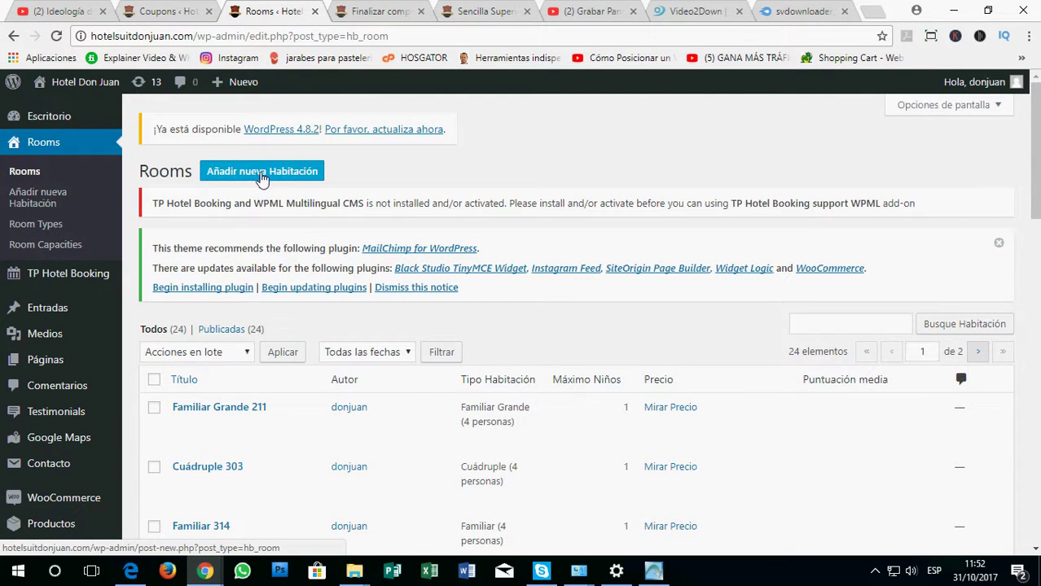
{"action": "scroll", "coordinate": [273, 395], "scroll_direction": "down", "scroll_amount": 7}
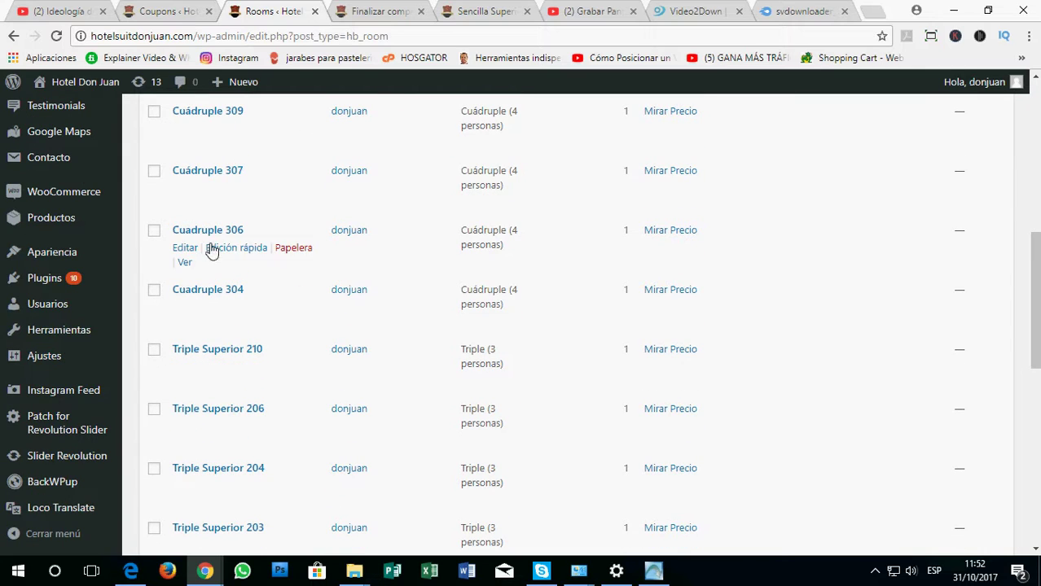
Open the room types page and examine the existing types and the form for adding a new one.
{"action": "scroll", "coordinate": [337, 242], "scroll_direction": "up", "scroll_amount": 5}
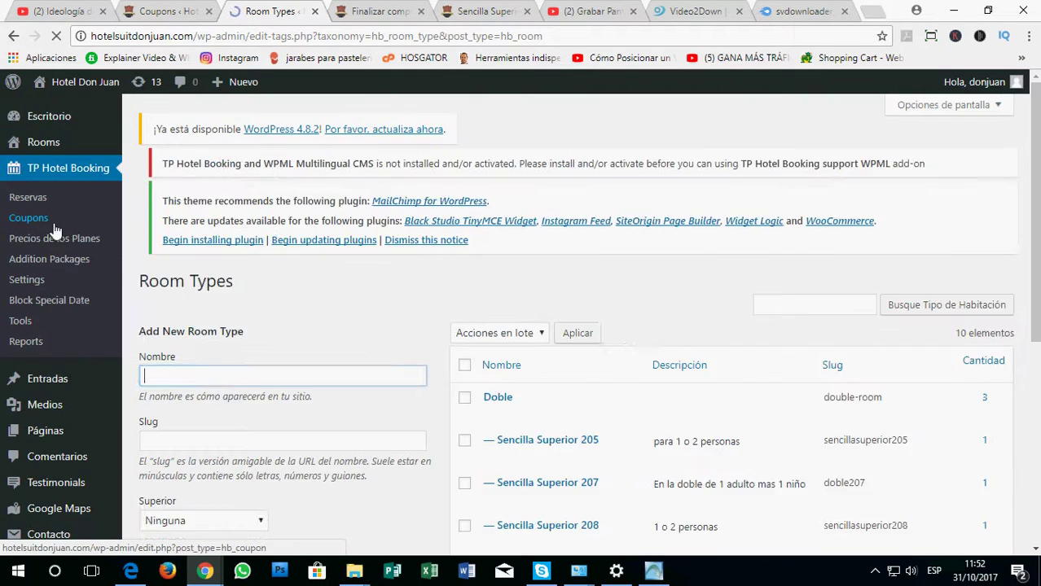
{"action": "scroll", "coordinate": [489, 314], "scroll_direction": "down", "scroll_amount": 2}
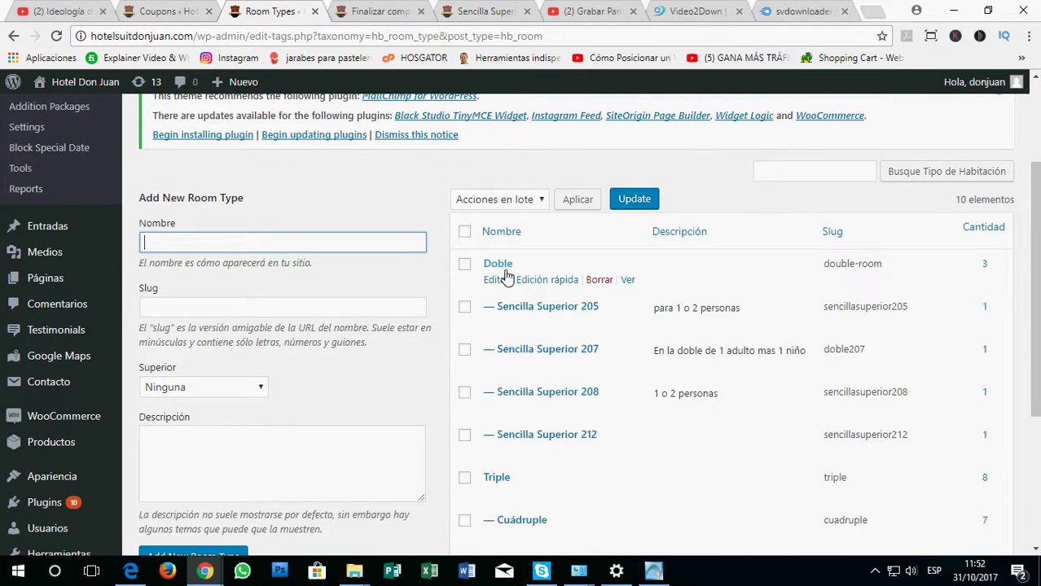
{"action": "scroll", "coordinate": [562, 305], "scroll_direction": "down", "scroll_amount": 1}
{"action": "scroll", "coordinate": [546, 306], "scroll_direction": "down", "scroll_amount": 2}
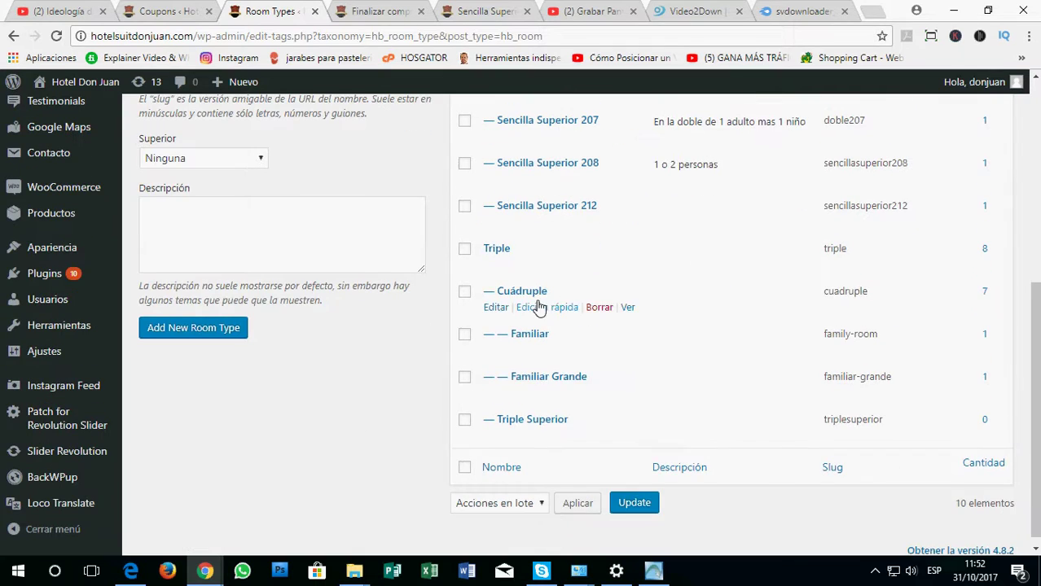
{"action": "scroll", "coordinate": [528, 325], "scroll_direction": "up", "scroll_amount": 2}
{"action": "scroll", "coordinate": [139, 197], "scroll_direction": "up", "scroll_amount": 3}
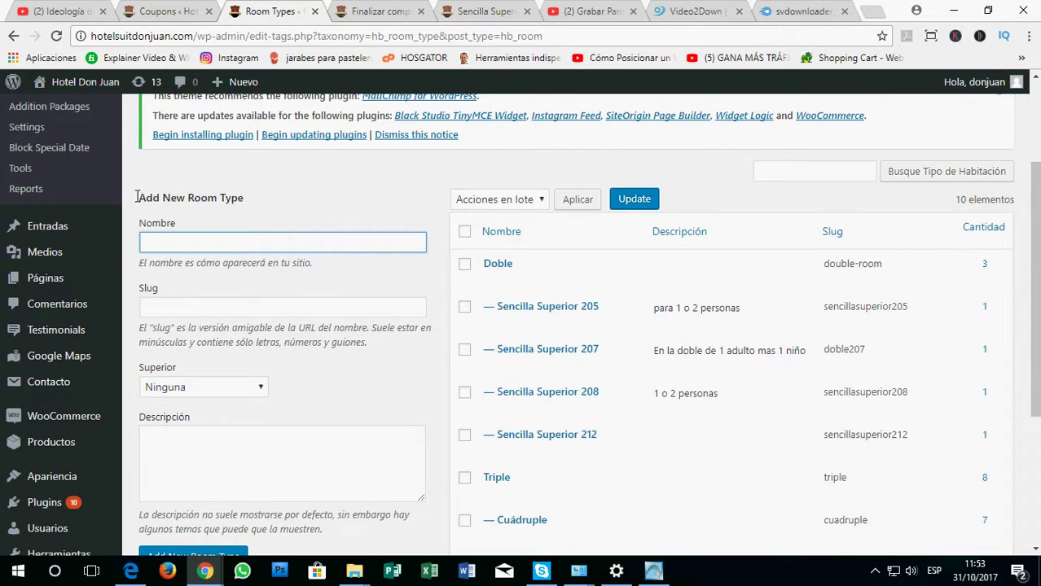
Open the room capacities page.
{"action": "mouse_move", "coordinate": [41, 145]}
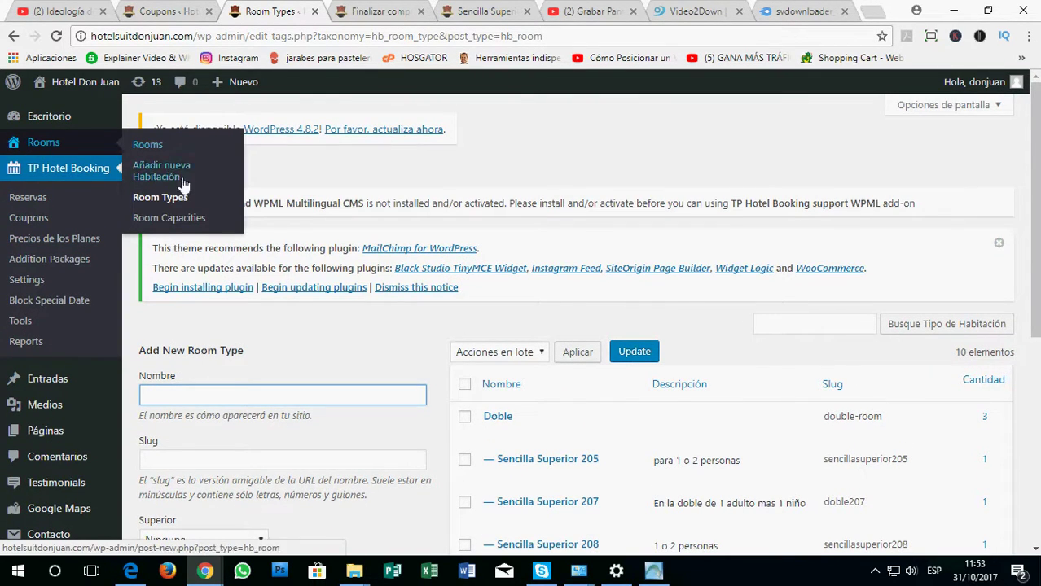
{"action": "left_click", "coordinate": [171, 220]}
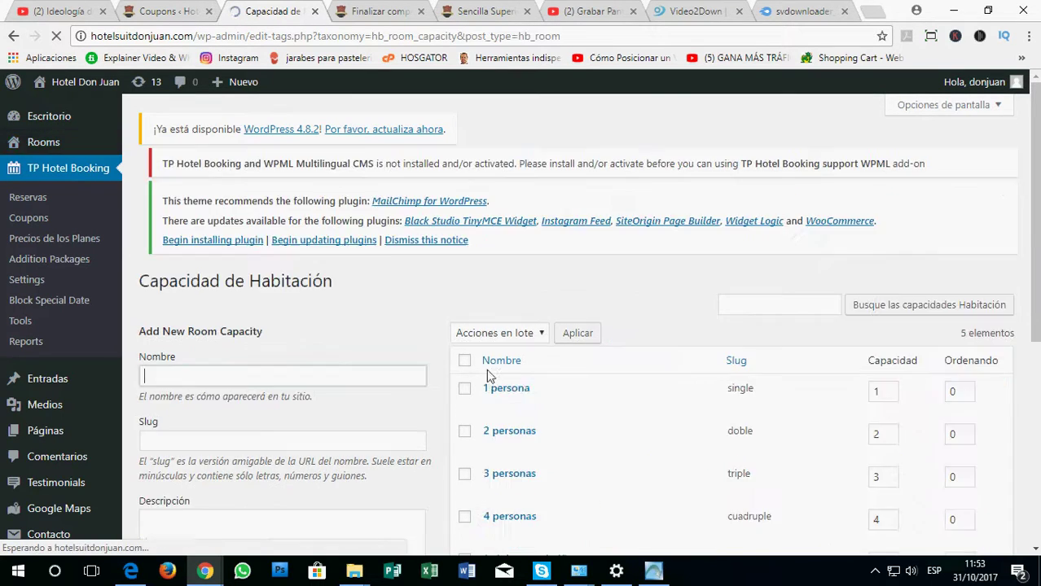
Examine the existing room capacities and the form for adding a new one.
{"action": "scroll", "coordinate": [486, 369], "scroll_direction": "down", "scroll_amount": 2}
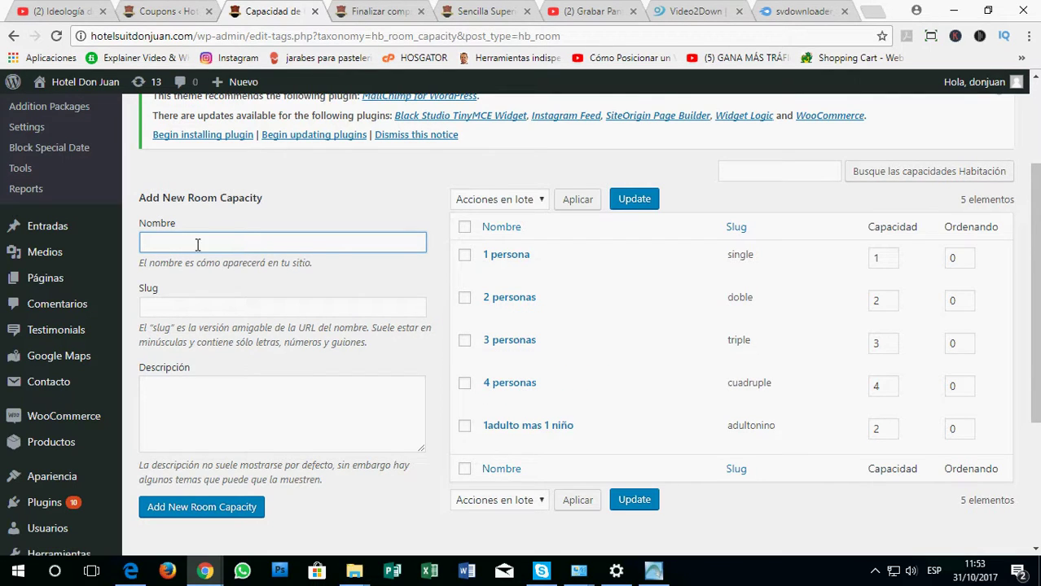
{"action": "scroll", "coordinate": [198, 242], "scroll_direction": "up", "scroll_amount": 2}
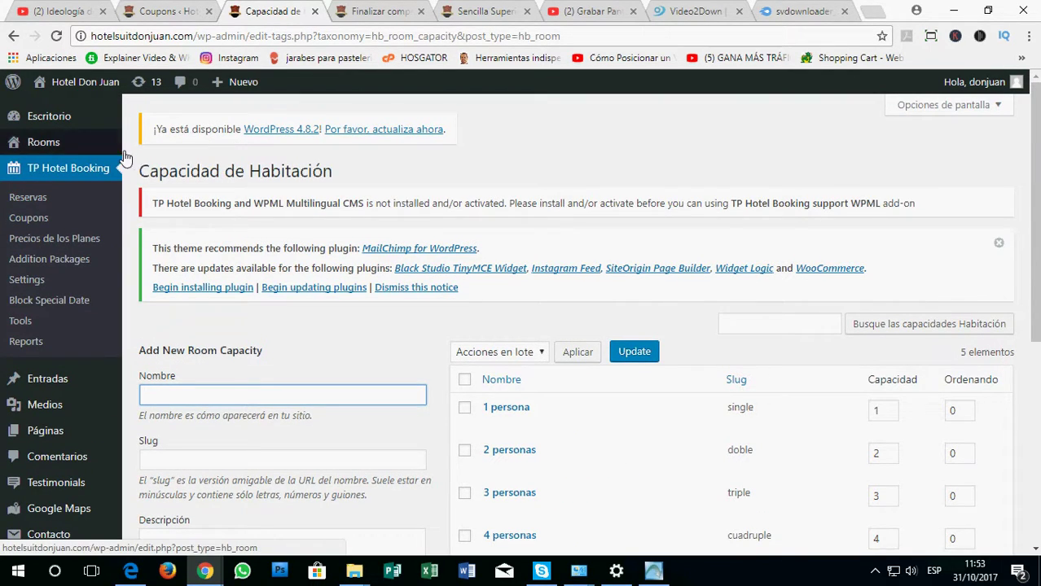
Open the list of rooms and browse its entries along with the booking plugin's administration options.
{"action": "mouse_move", "coordinate": [19, 149]}
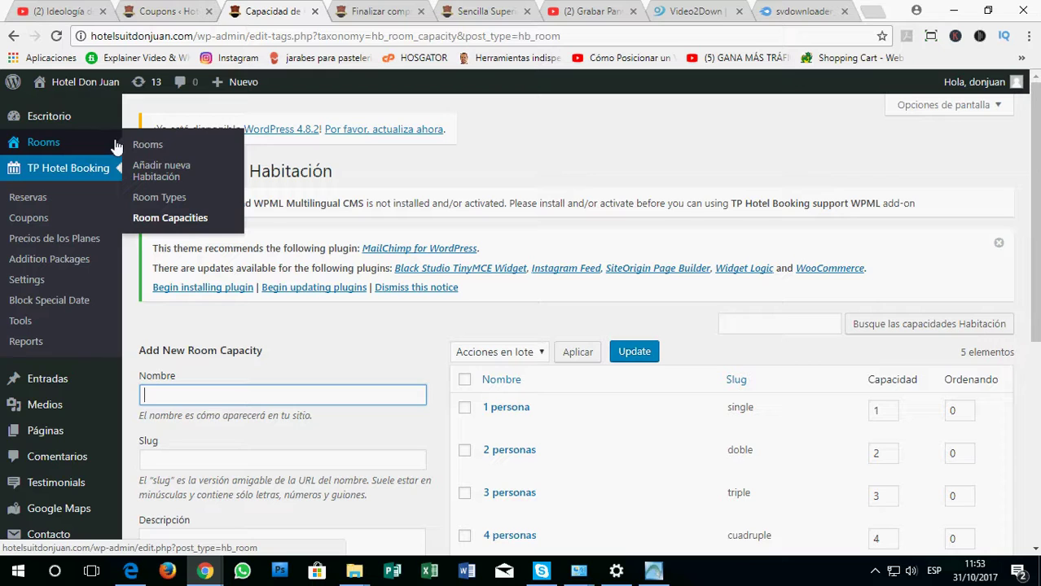
{"action": "left_click", "coordinate": [48, 147]}
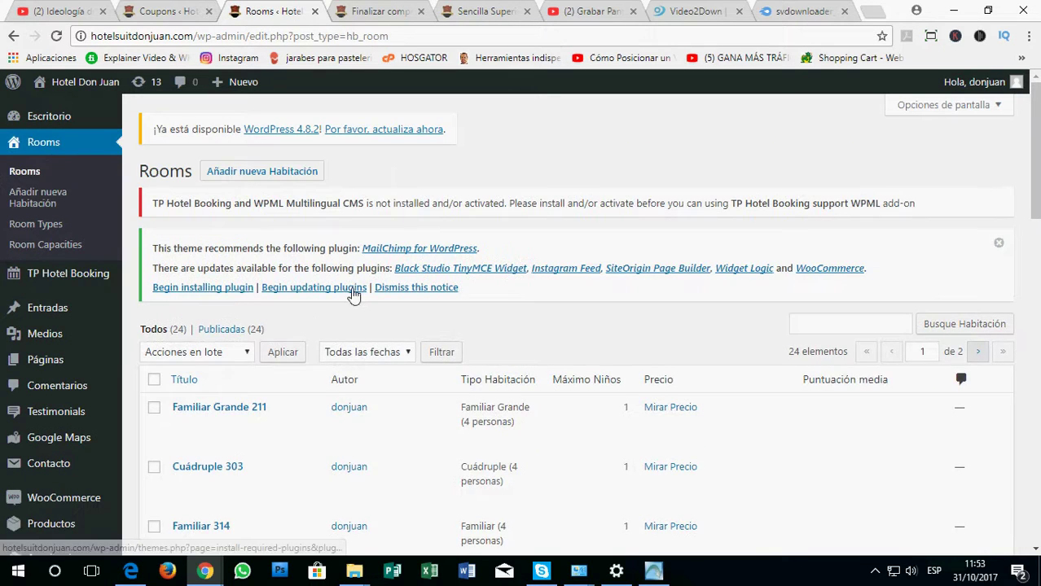
{"action": "scroll", "coordinate": [350, 289], "scroll_direction": "down", "scroll_amount": 2}
{"action": "scroll", "coordinate": [255, 281], "scroll_direction": "down", "scroll_amount": 6}
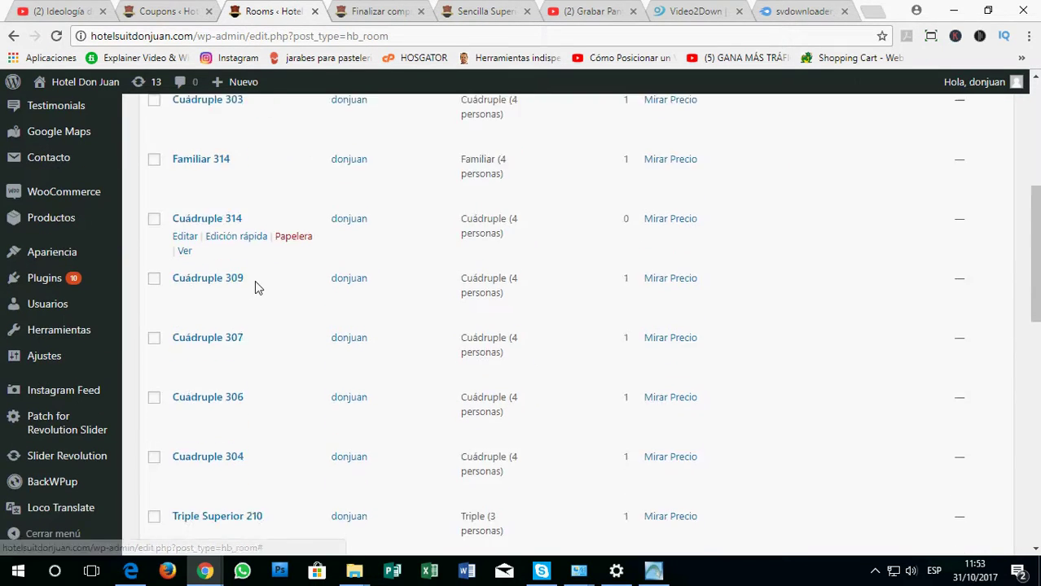
{"action": "scroll", "coordinate": [239, 383], "scroll_direction": "up", "scroll_amount": 9}
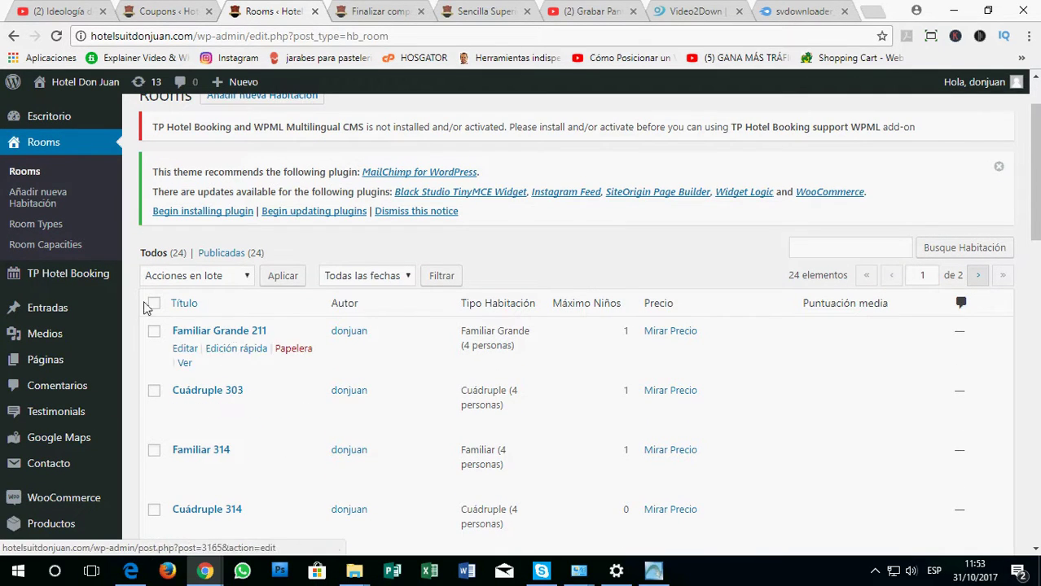
{"action": "scroll", "coordinate": [240, 338], "scroll_direction": "down", "scroll_amount": 5}
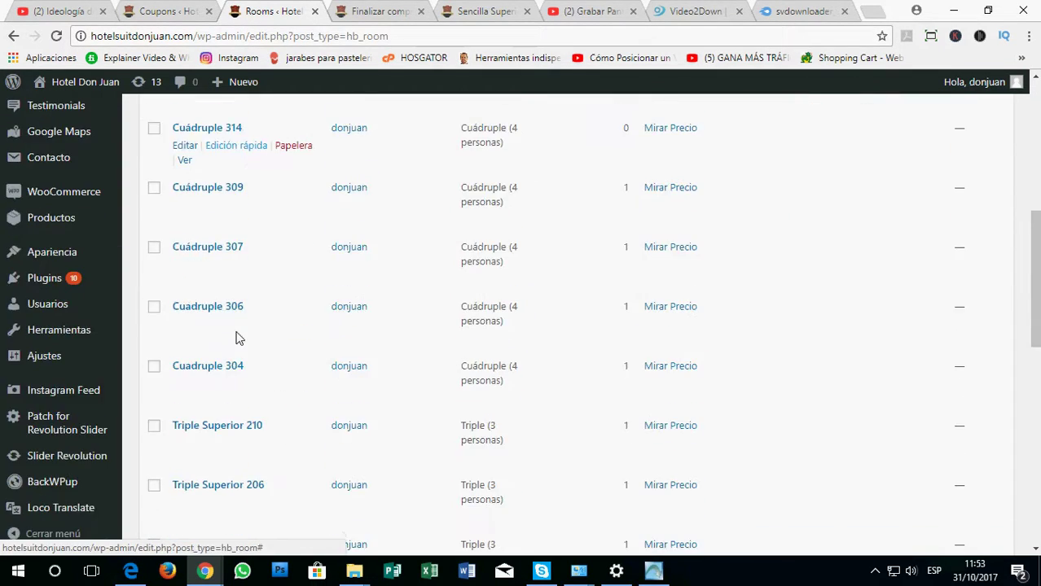
{"action": "scroll", "coordinate": [245, 330], "scroll_direction": "up", "scroll_amount": 5}
{"action": "scroll", "coordinate": [249, 318], "scroll_direction": "up", "scroll_amount": 1}
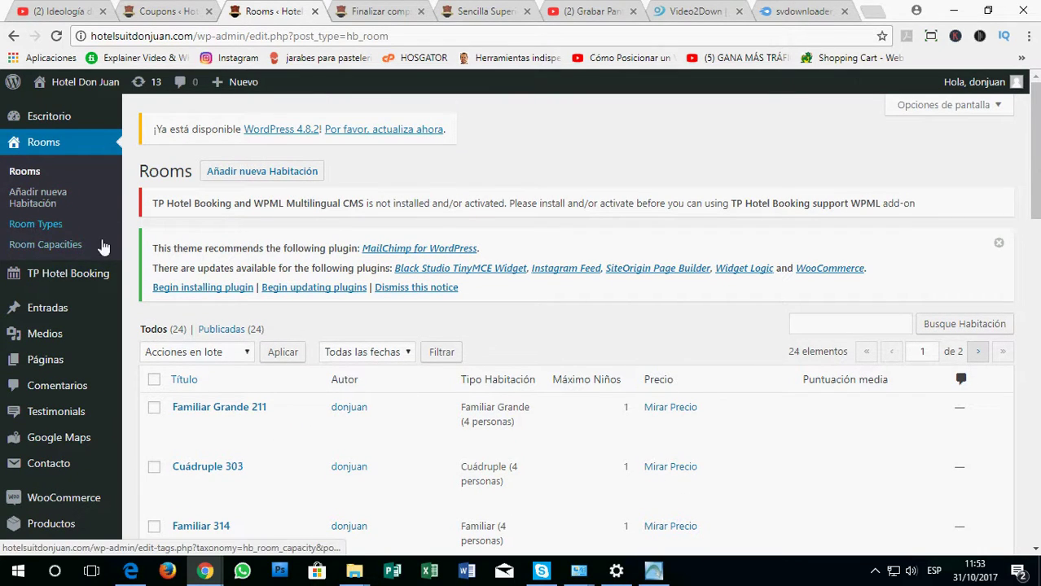
{"action": "scroll", "coordinate": [69, 220], "scroll_direction": "down", "scroll_amount": 2}
{"action": "mouse_move", "coordinate": [75, 207]}
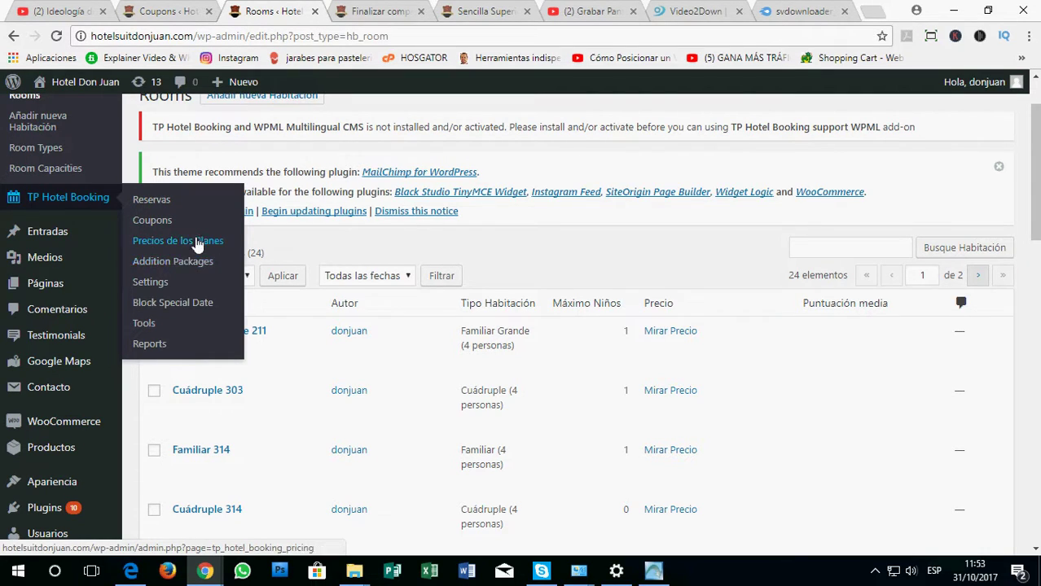
Switch to the public page of the room Sencilla Superior 208 and examine its nightly price.
{"action": "left_click", "coordinate": [485, 10]}
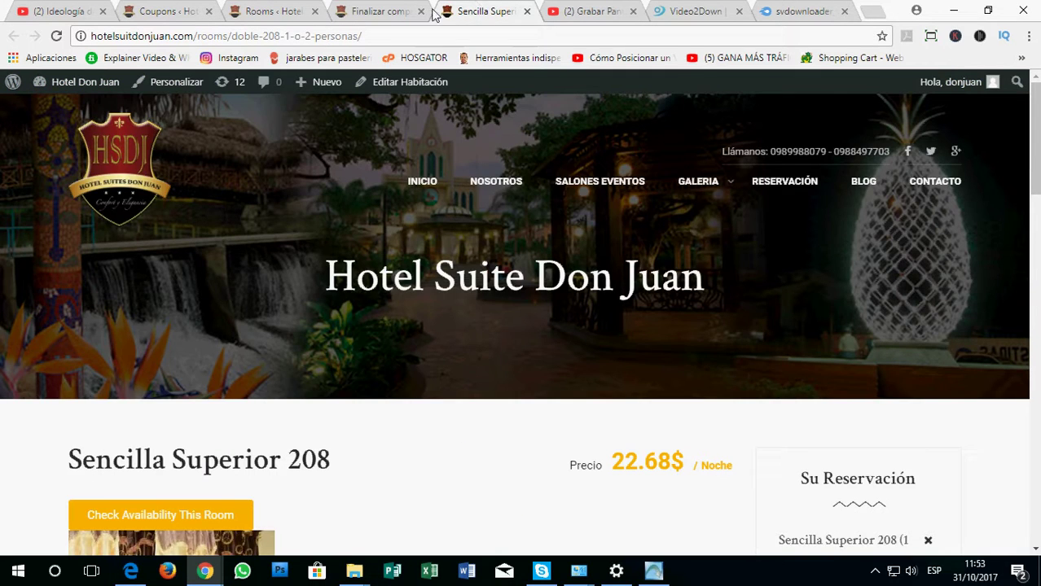
{"action": "scroll", "coordinate": [647, 389], "scroll_direction": "down", "scroll_amount": 3}
{"action": "left_click_drag", "start_coordinate": [609, 217], "coordinate": [687, 218]}
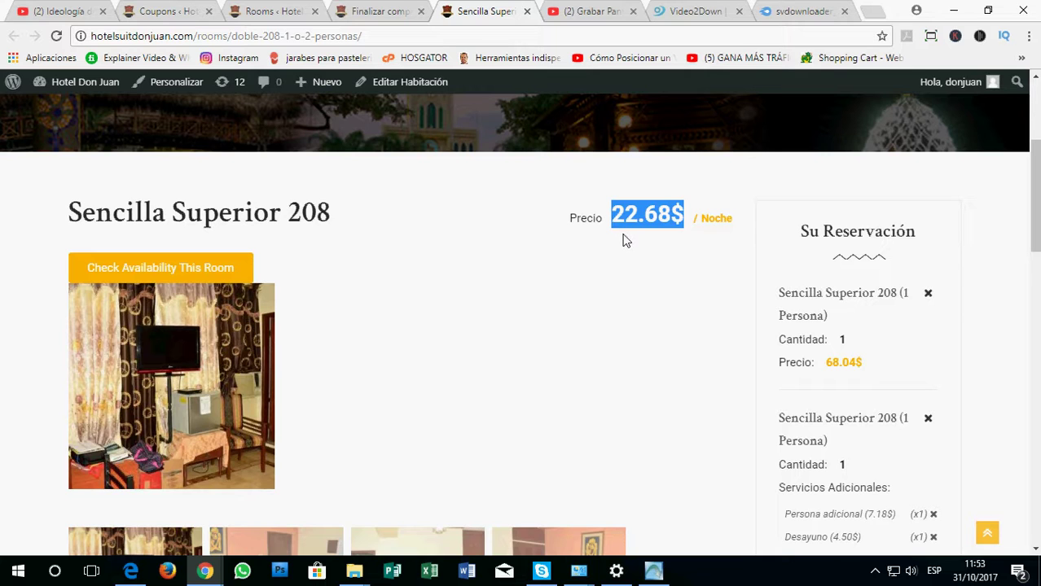
{"action": "scroll", "coordinate": [628, 236], "scroll_direction": "down", "scroll_amount": 2}
{"action": "scroll", "coordinate": [652, 213], "scroll_direction": "up", "scroll_amount": 3}
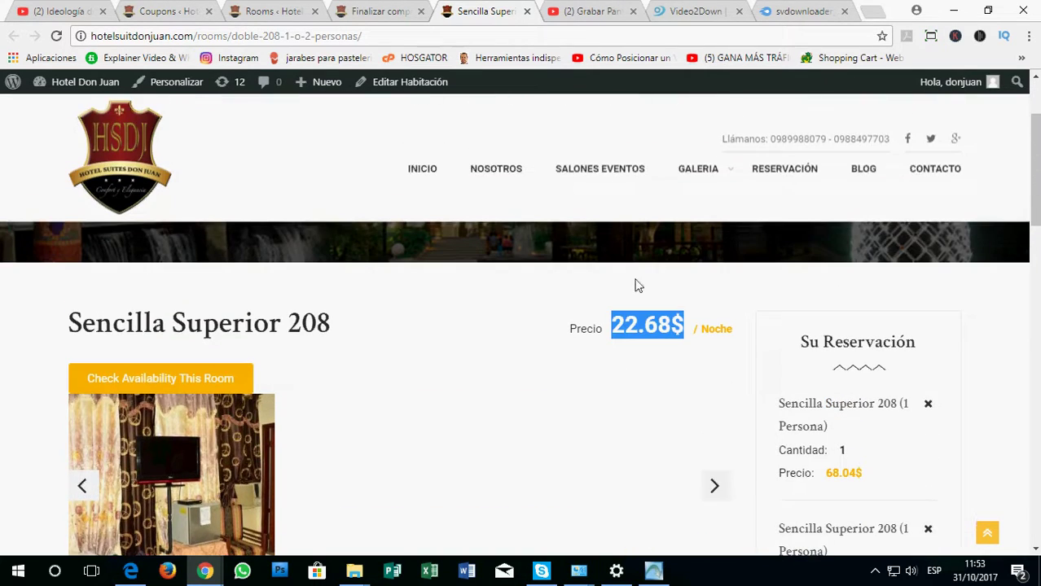
{"action": "left_click", "coordinate": [635, 334]}
{"action": "left_click_drag", "start_coordinate": [613, 328], "coordinate": [684, 332]}
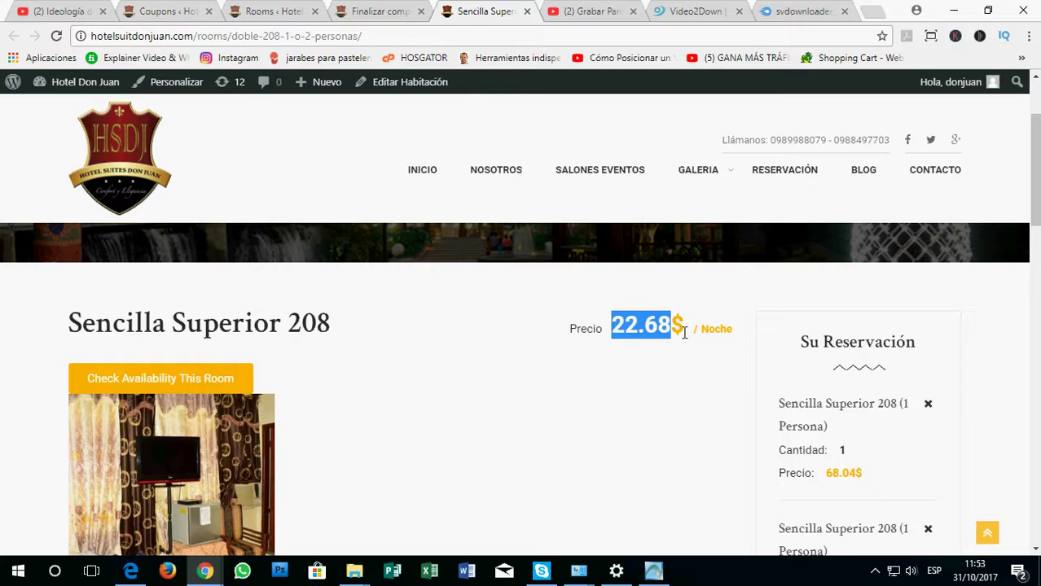
{"action": "left_click", "coordinate": [636, 333]}
{"action": "left_click_drag", "start_coordinate": [614, 329], "coordinate": [680, 332]}
{"action": "left_click", "coordinate": [599, 341]}
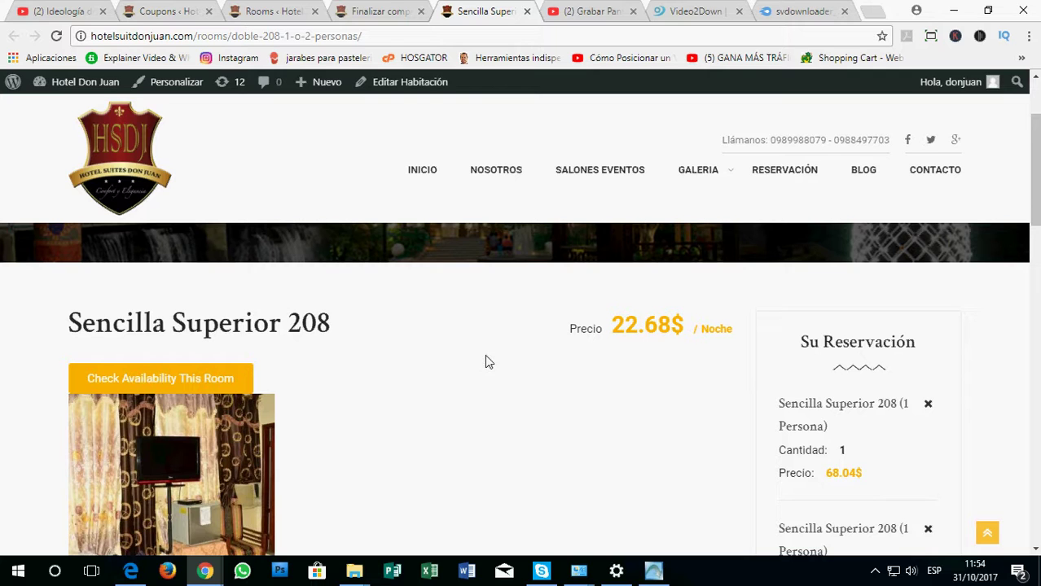
Alternate between the rooms list, the checkout page and the Sencilla Superior 208 page, highlighting the room's nightly price.
{"action": "left_click", "coordinate": [286, 10]}
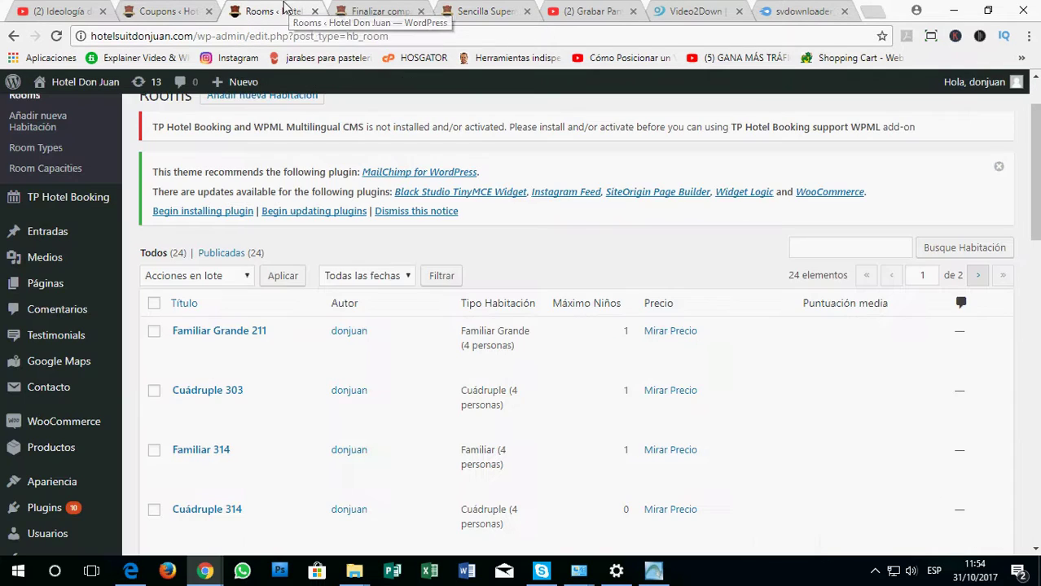
{"action": "left_click", "coordinate": [377, 10]}
{"action": "left_click", "coordinate": [481, 11]}
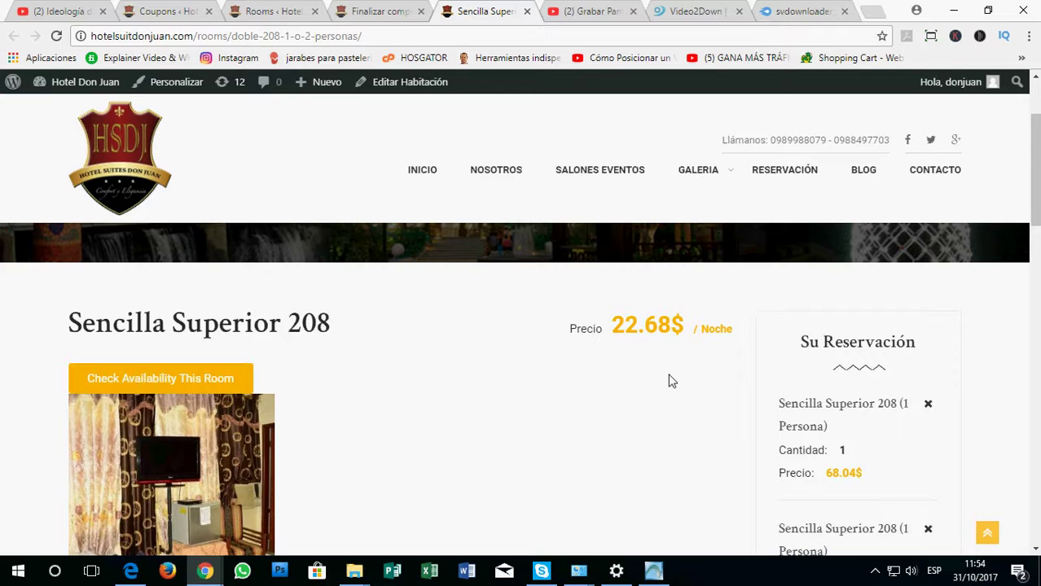
{"action": "left_click_drag", "start_coordinate": [622, 330], "coordinate": [691, 334]}
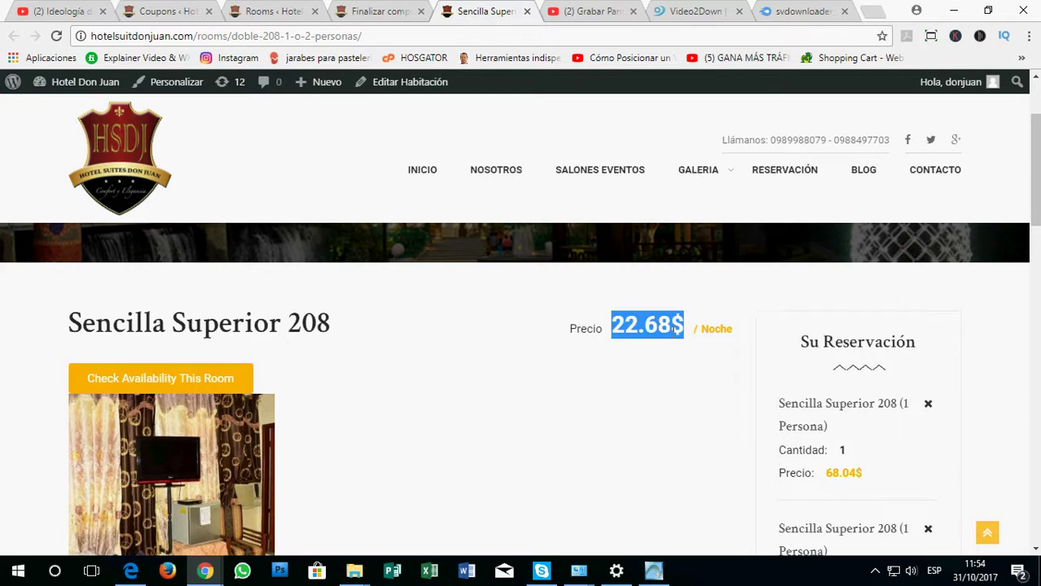
{"action": "left_click", "coordinate": [611, 339]}
{"action": "left_click_drag", "start_coordinate": [607, 334], "coordinate": [692, 332]}
{"action": "left_click", "coordinate": [692, 334]}
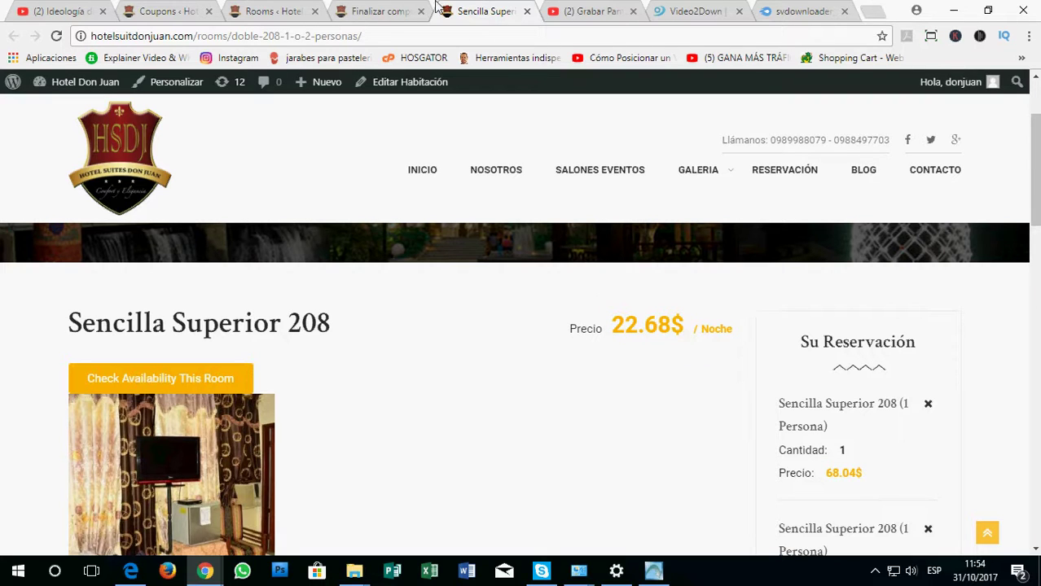
{"action": "left_click", "coordinate": [371, 13]}
{"action": "left_click", "coordinate": [277, 10]}
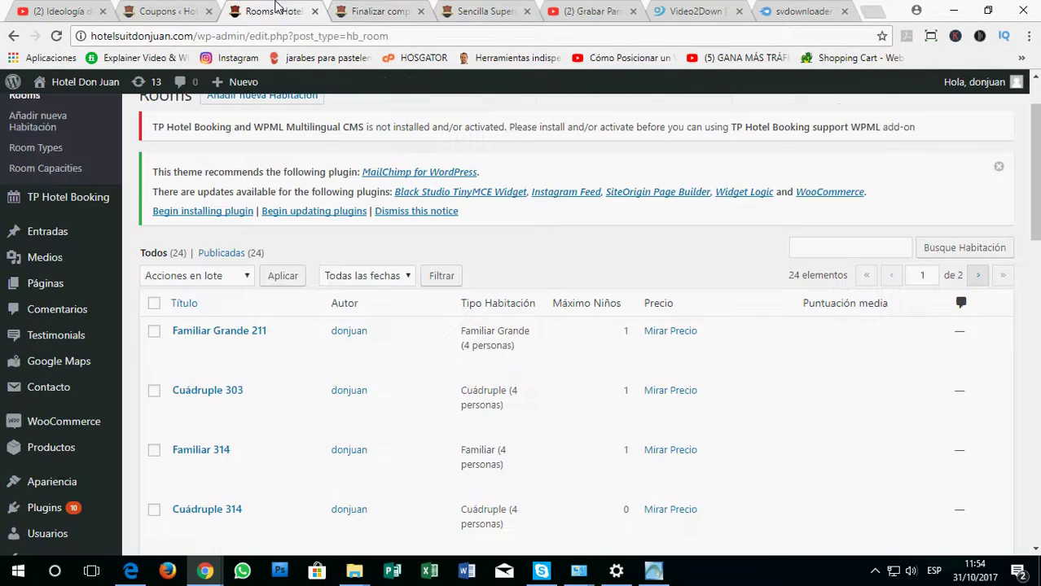
{"action": "left_click", "coordinate": [494, 8]}
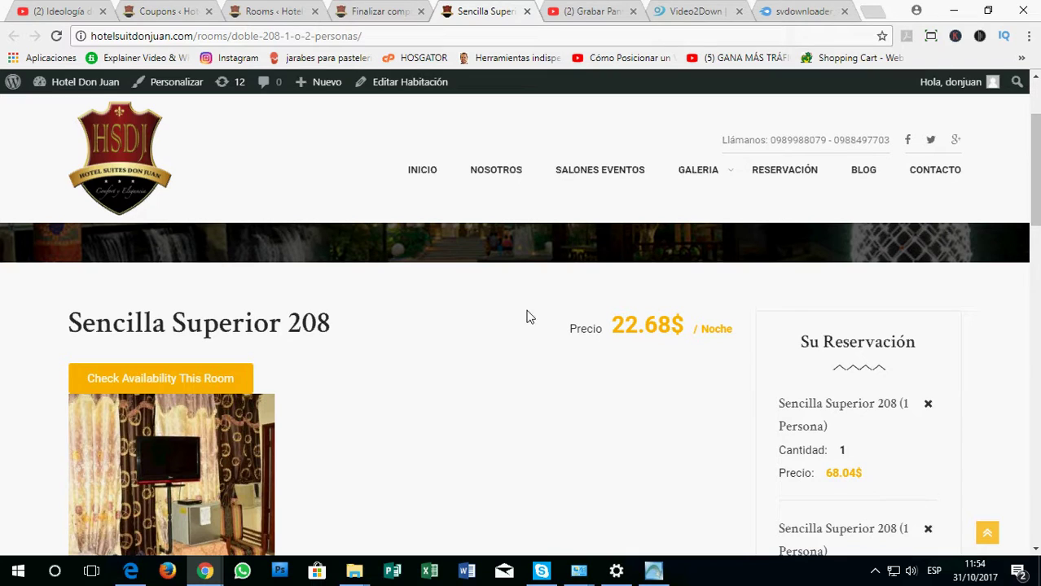
{"action": "triple_click", "coordinate": [621, 330]}
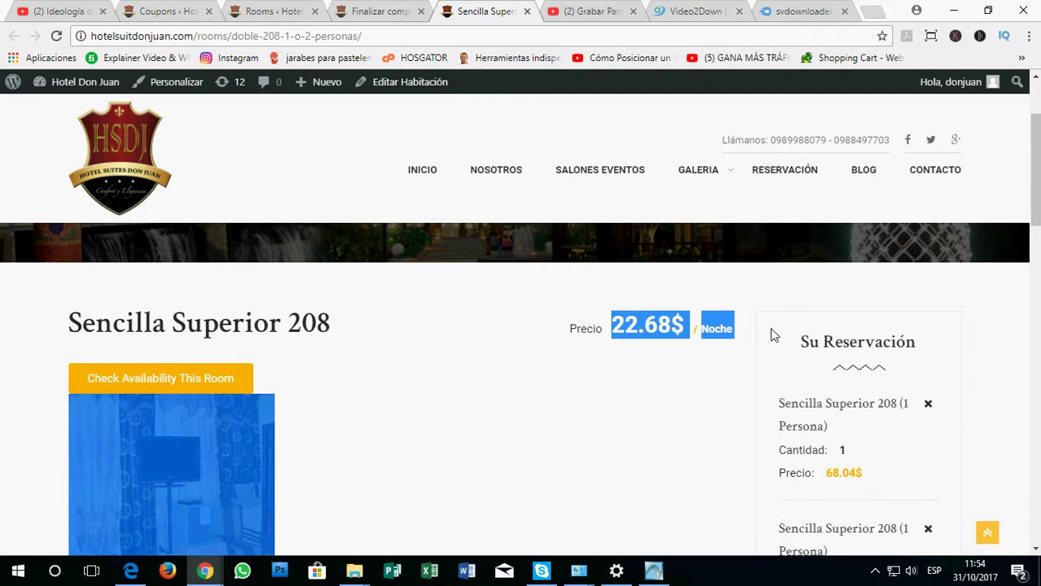
{"action": "left_click", "coordinate": [623, 329]}
Review the order summary on the checkout page, glancing at the rooms list and the coupons page in between.
{"action": "left_click", "coordinate": [382, 10]}
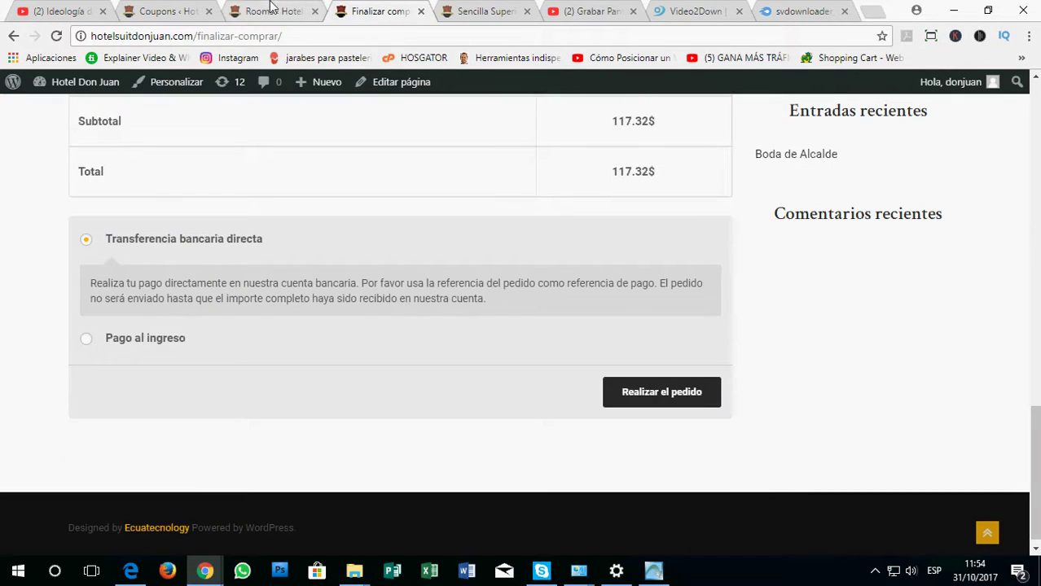
{"action": "scroll", "coordinate": [495, 261], "scroll_direction": "up", "scroll_amount": 3}
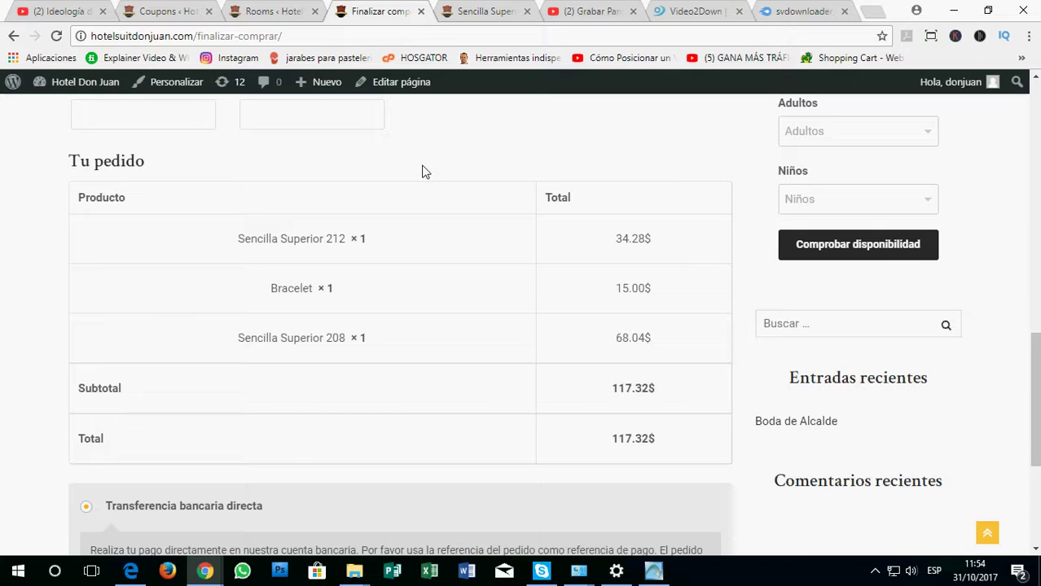
{"action": "left_click", "coordinate": [252, 8]}
{"action": "left_click", "coordinate": [182, 8]}
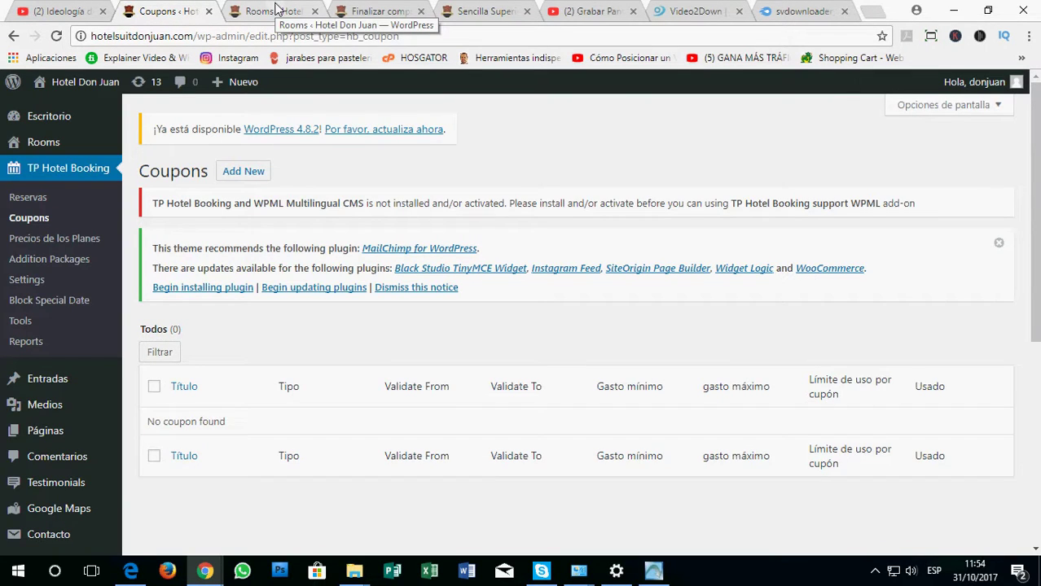
{"action": "left_click", "coordinate": [276, 9]}
{"action": "left_click", "coordinate": [355, 10]}
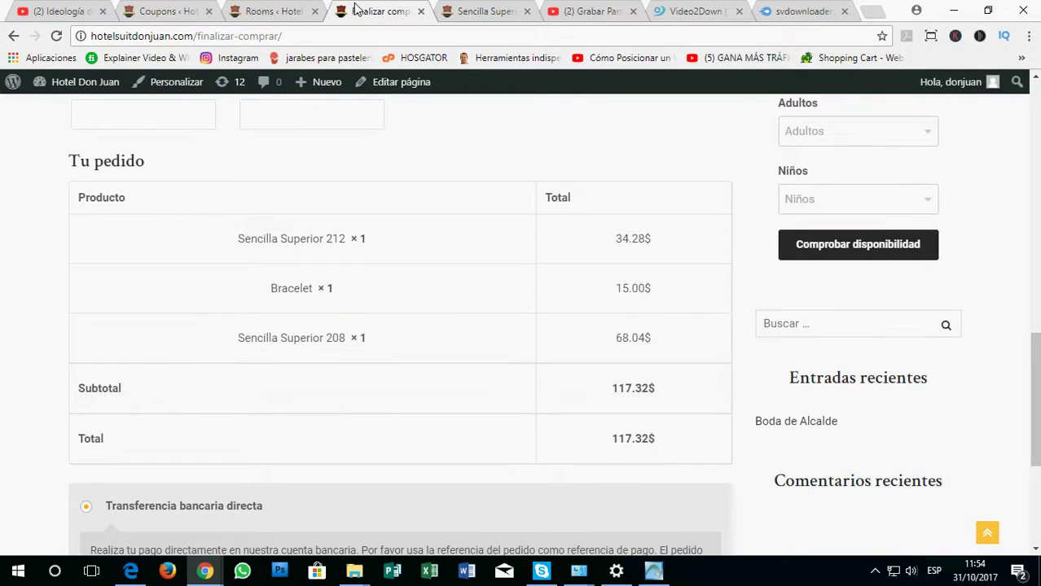